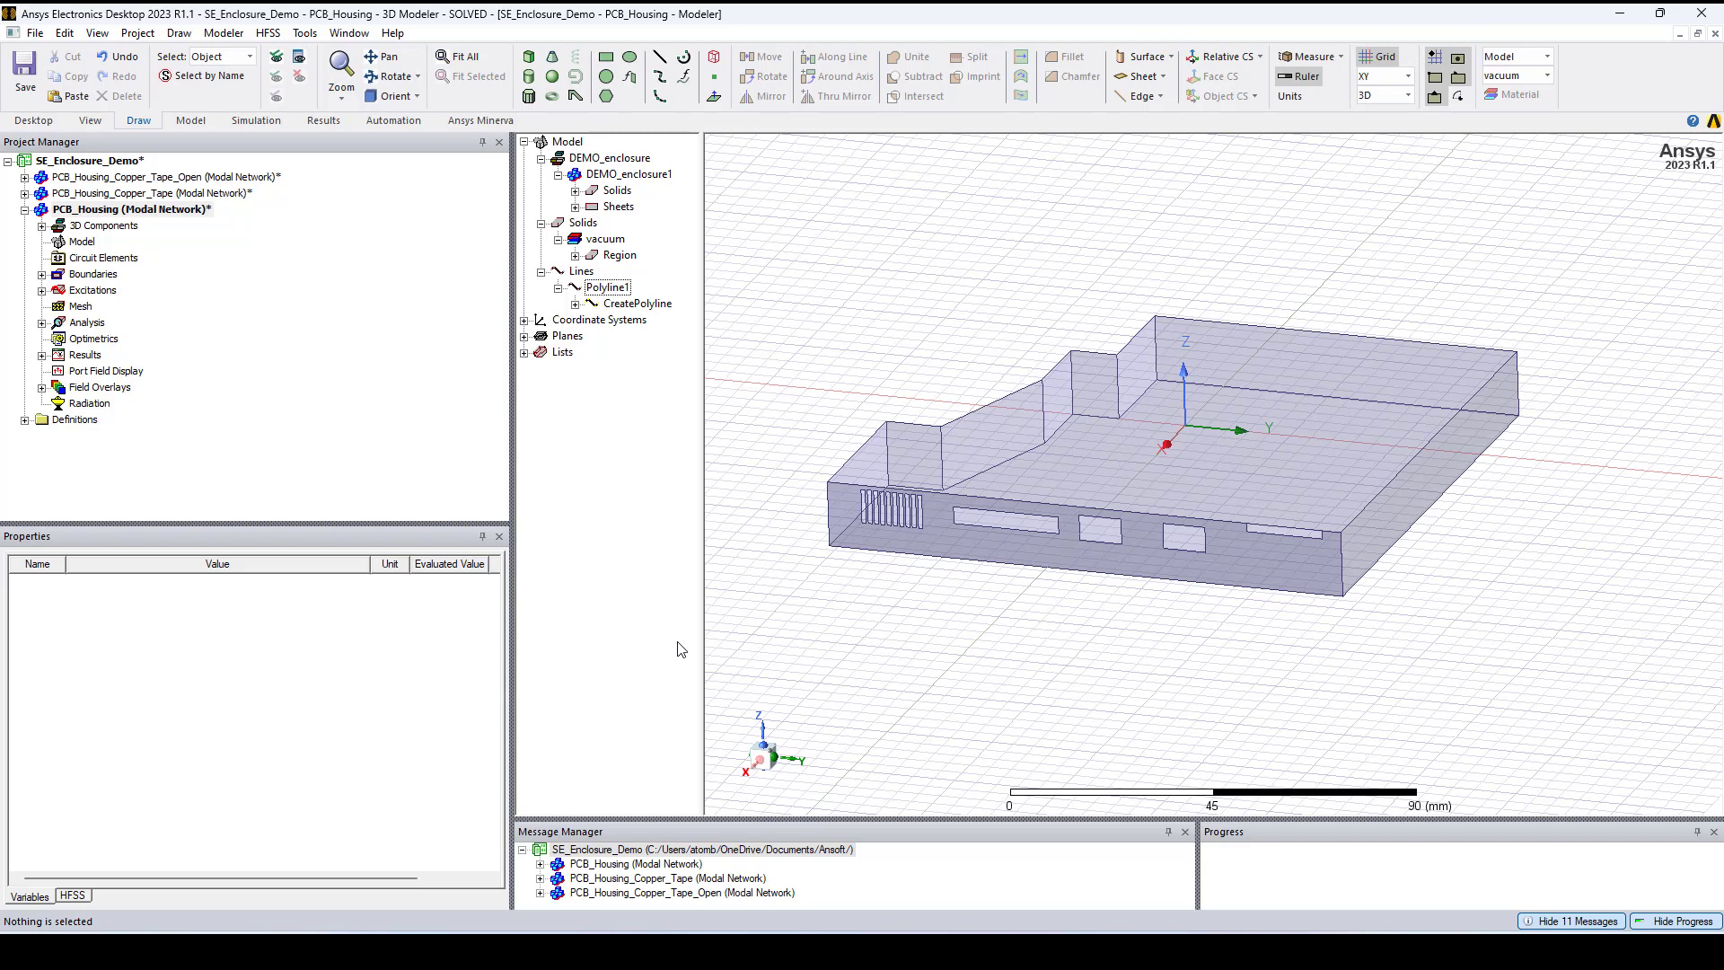
Step: Review the enclosure component's box and front-face boundaries, then close its properties unchanged
click(42, 225)
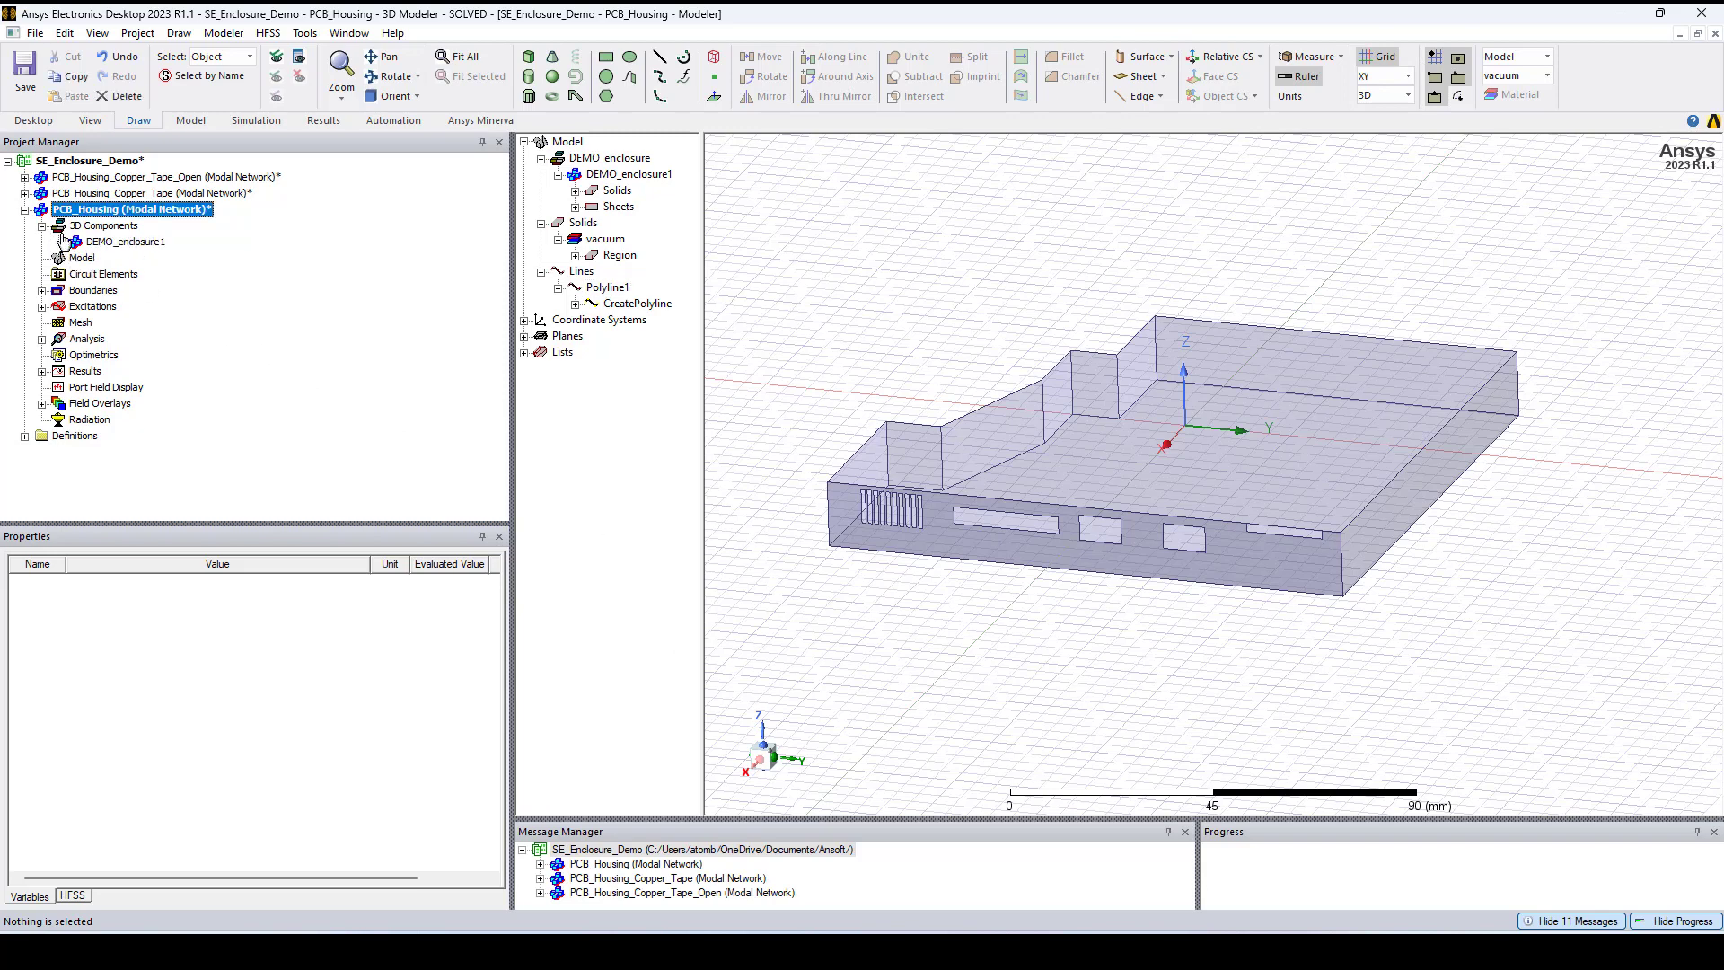
double_click(108, 244)
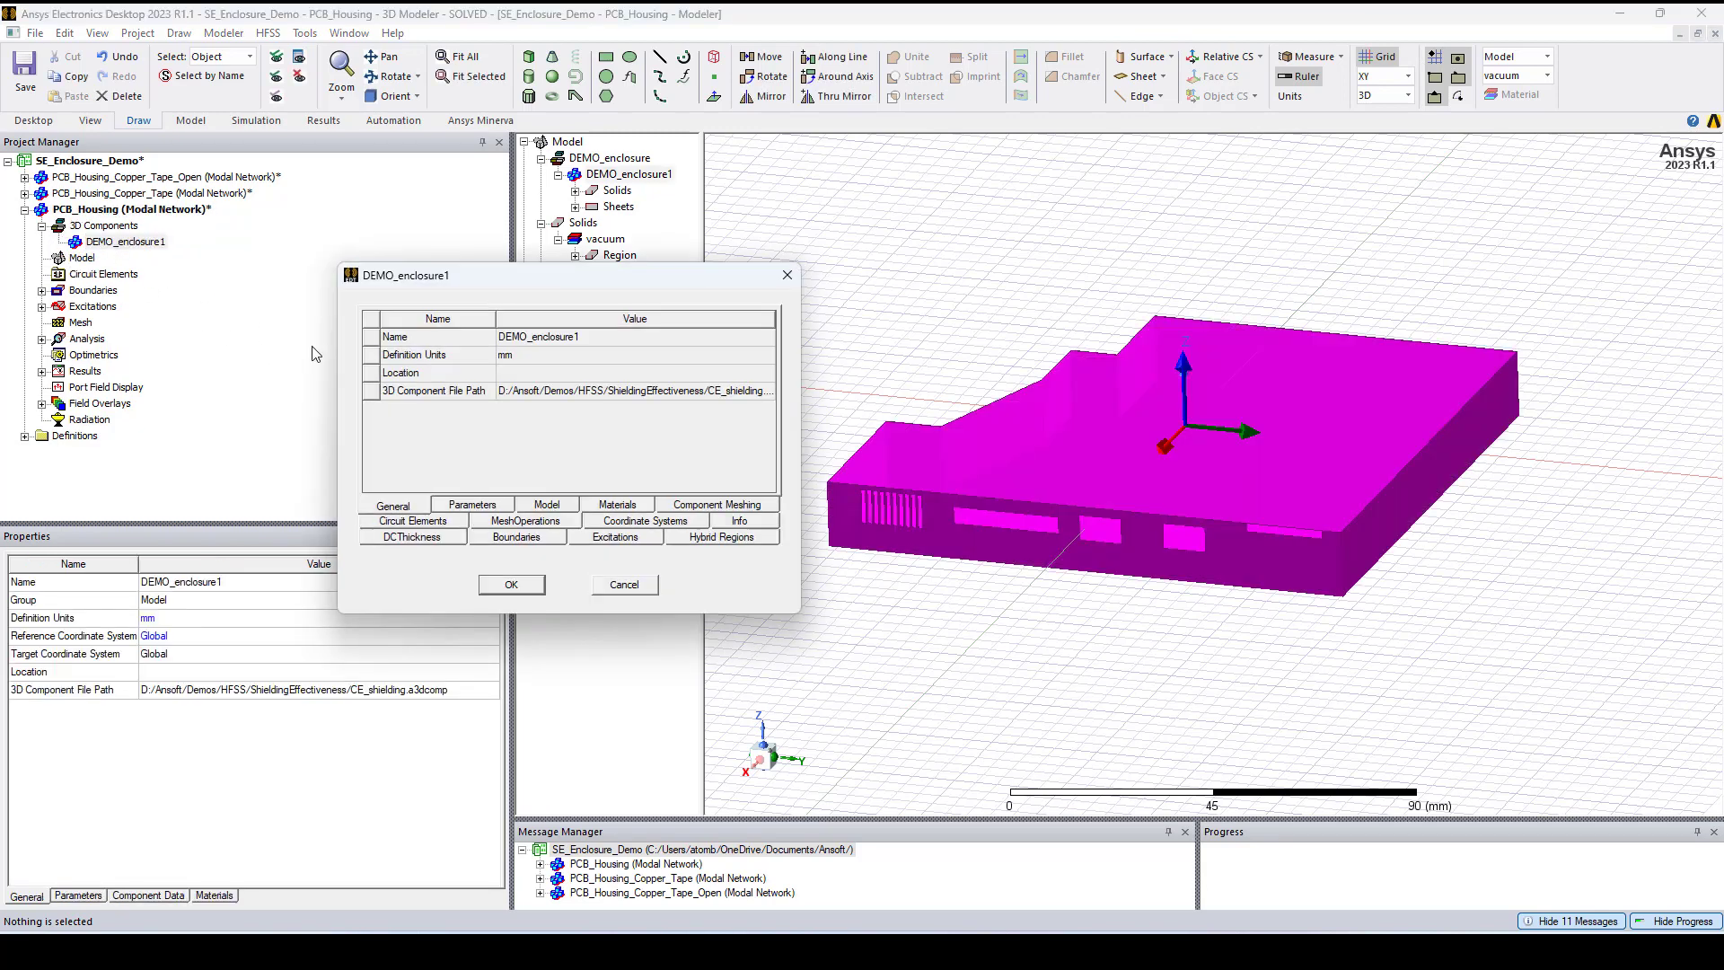
click(531, 538)
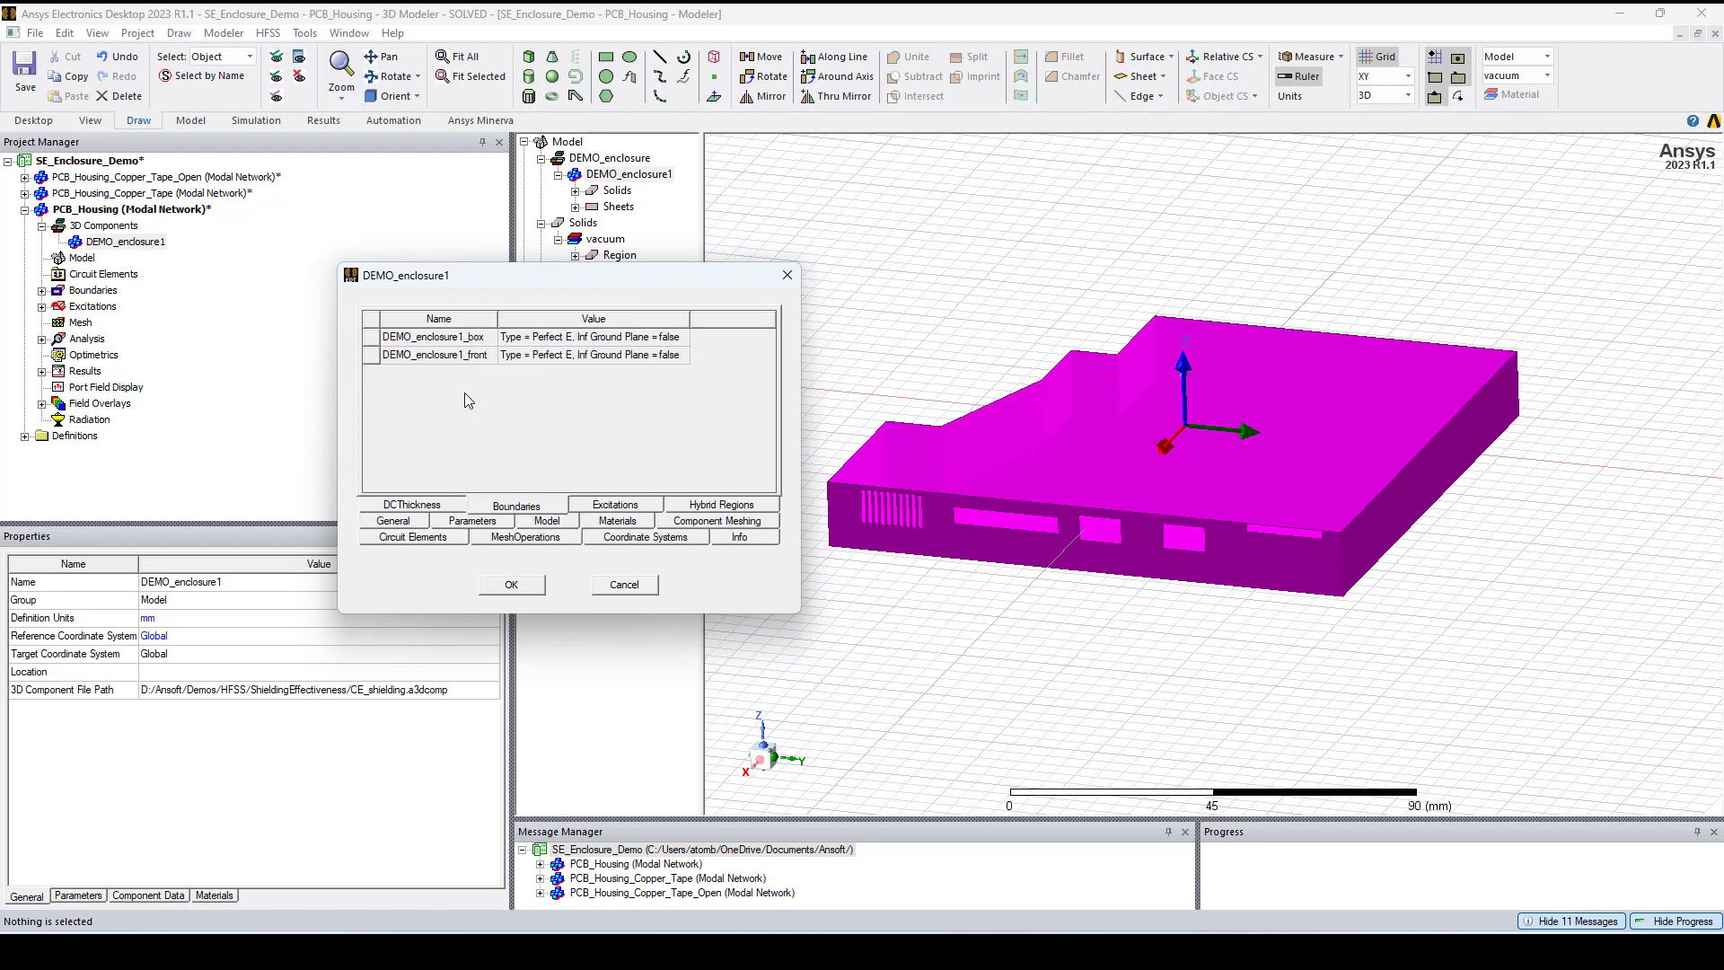
click(472, 337)
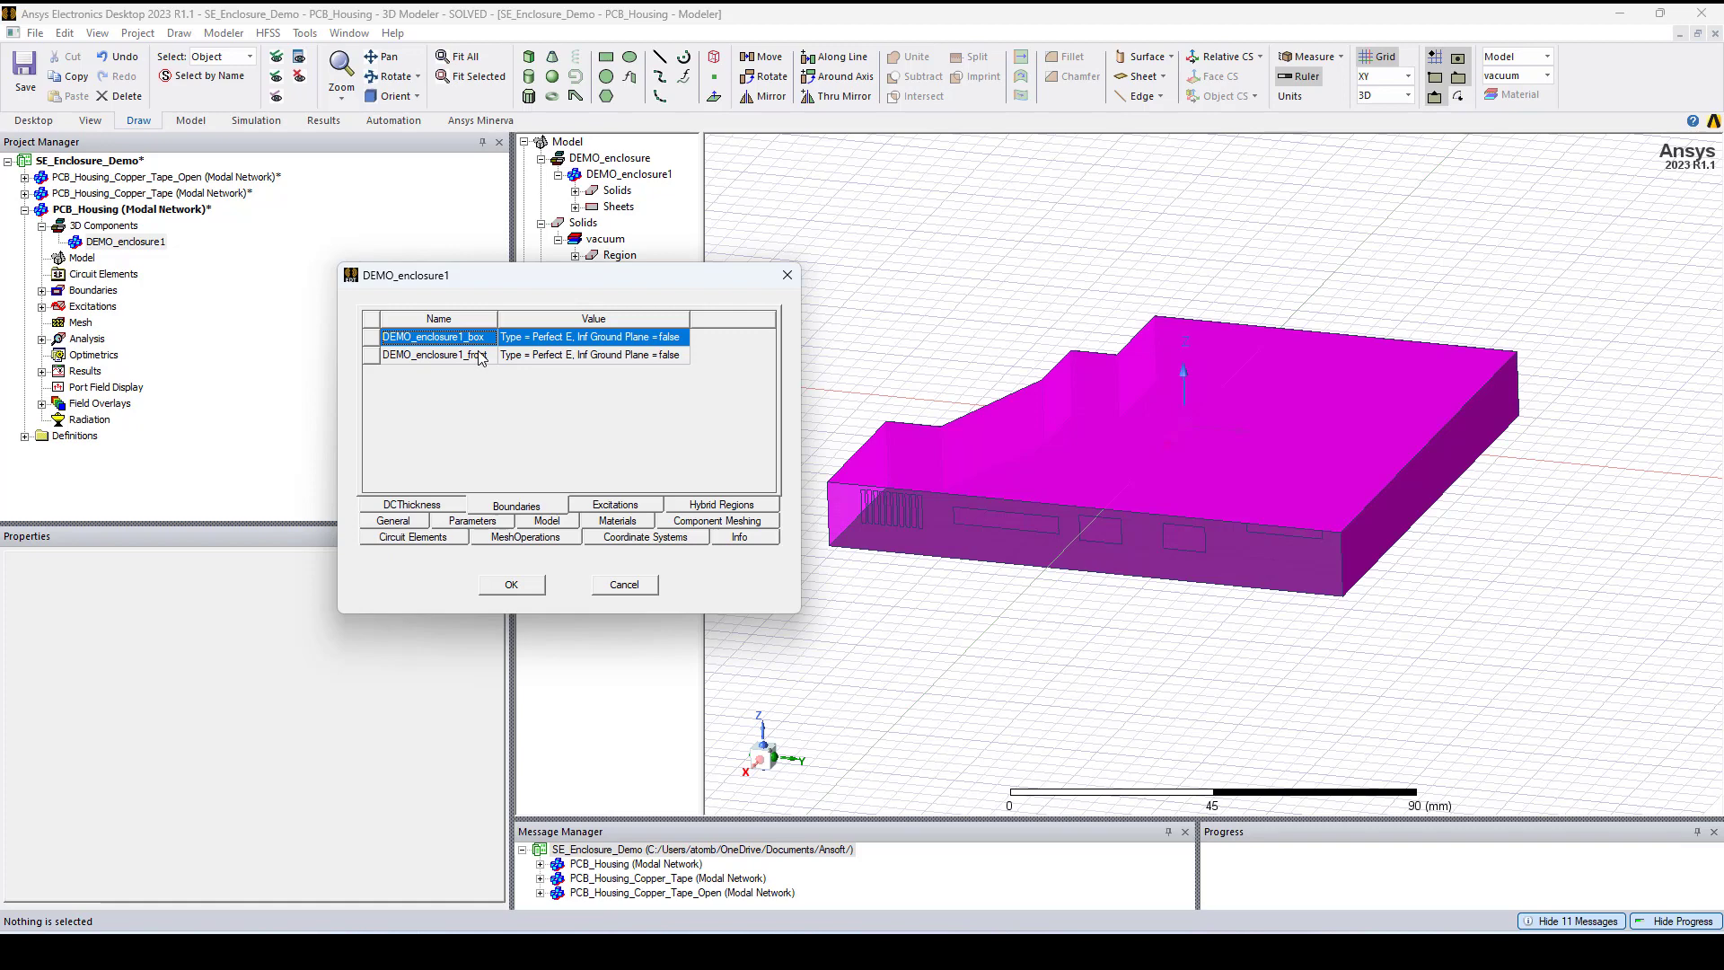
click(479, 356)
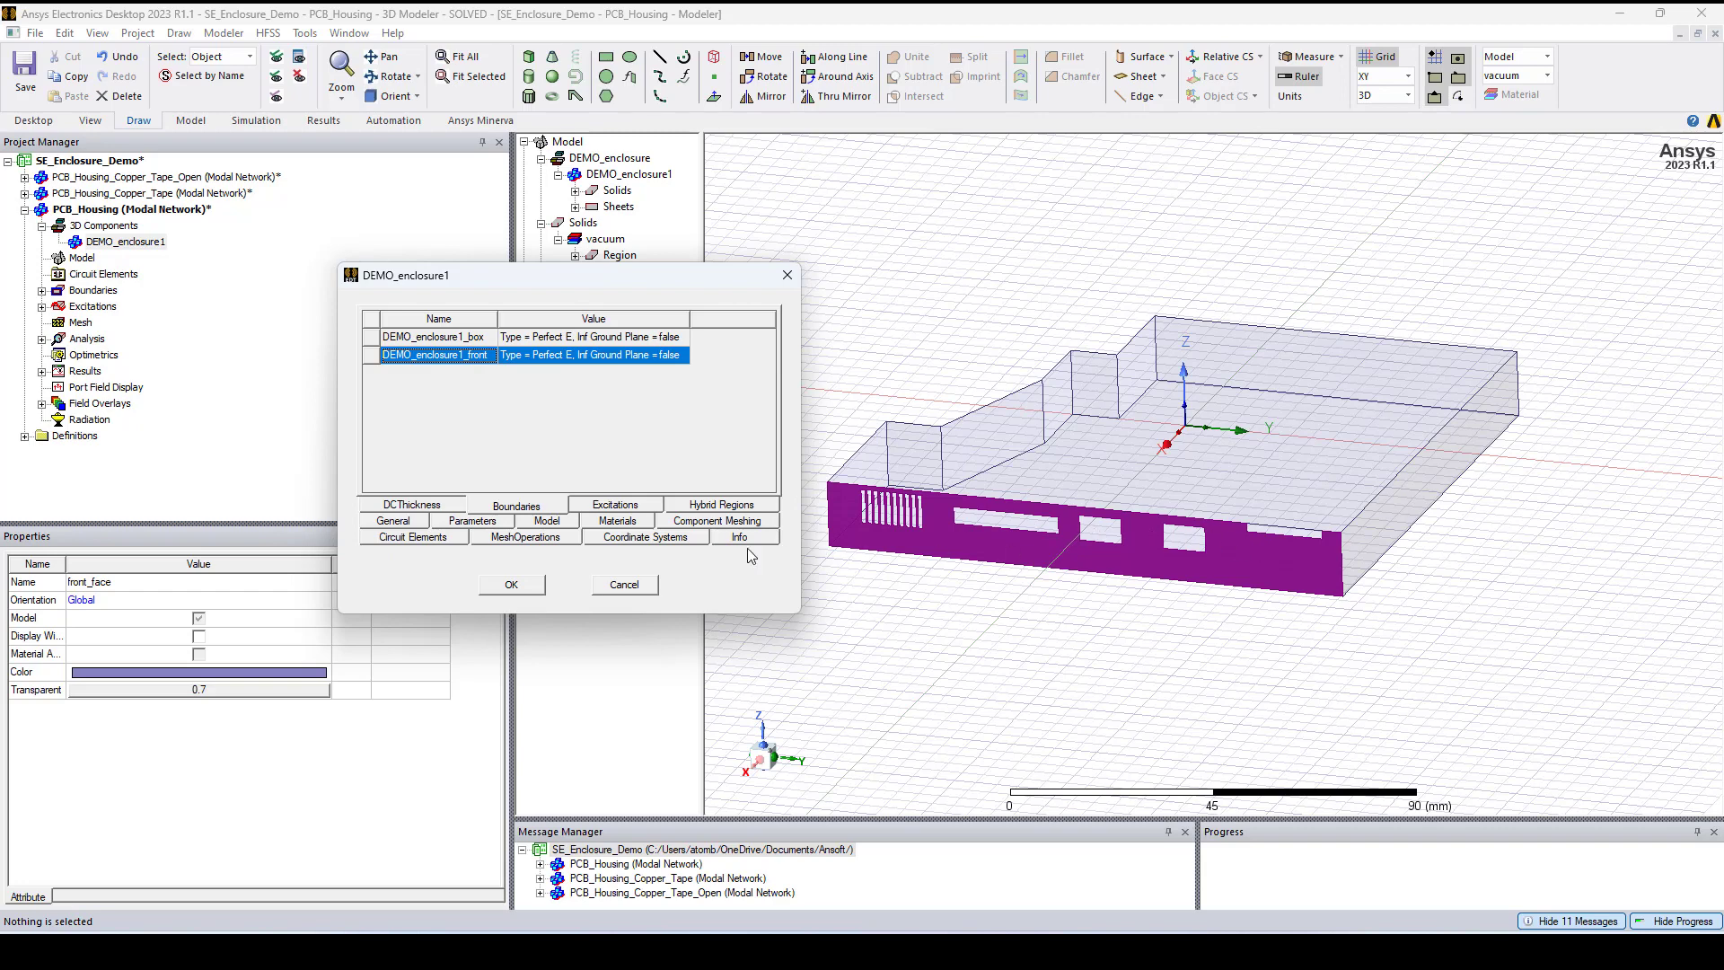
click(646, 588)
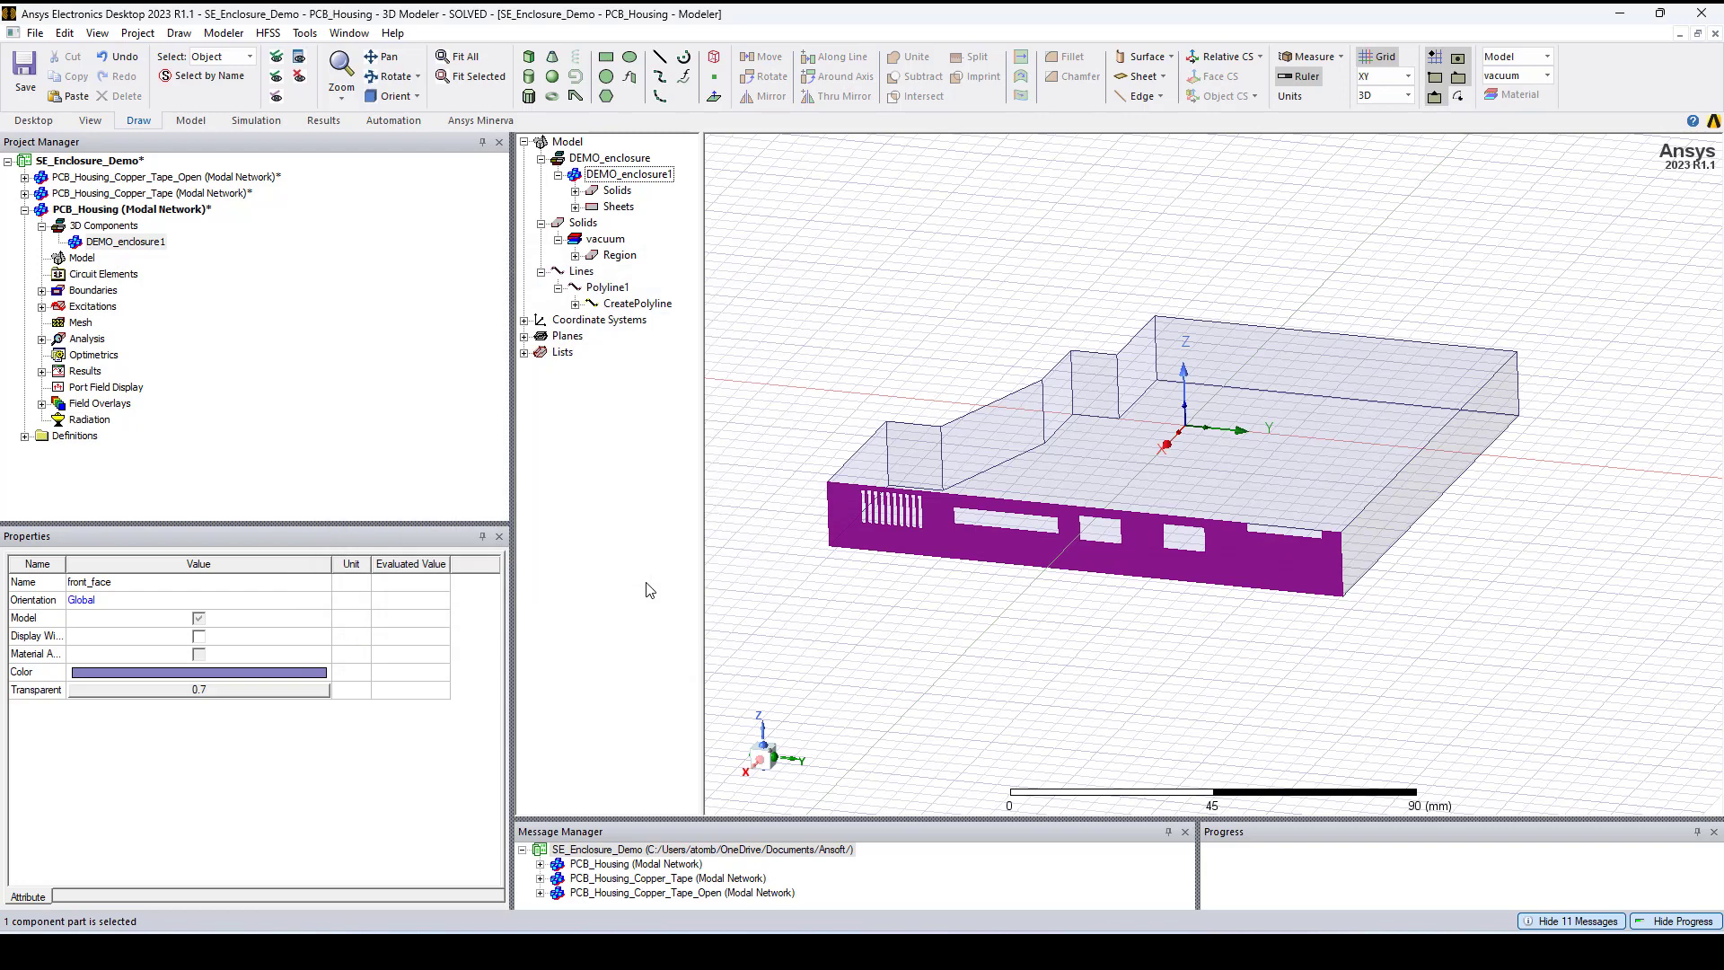
click(646, 588)
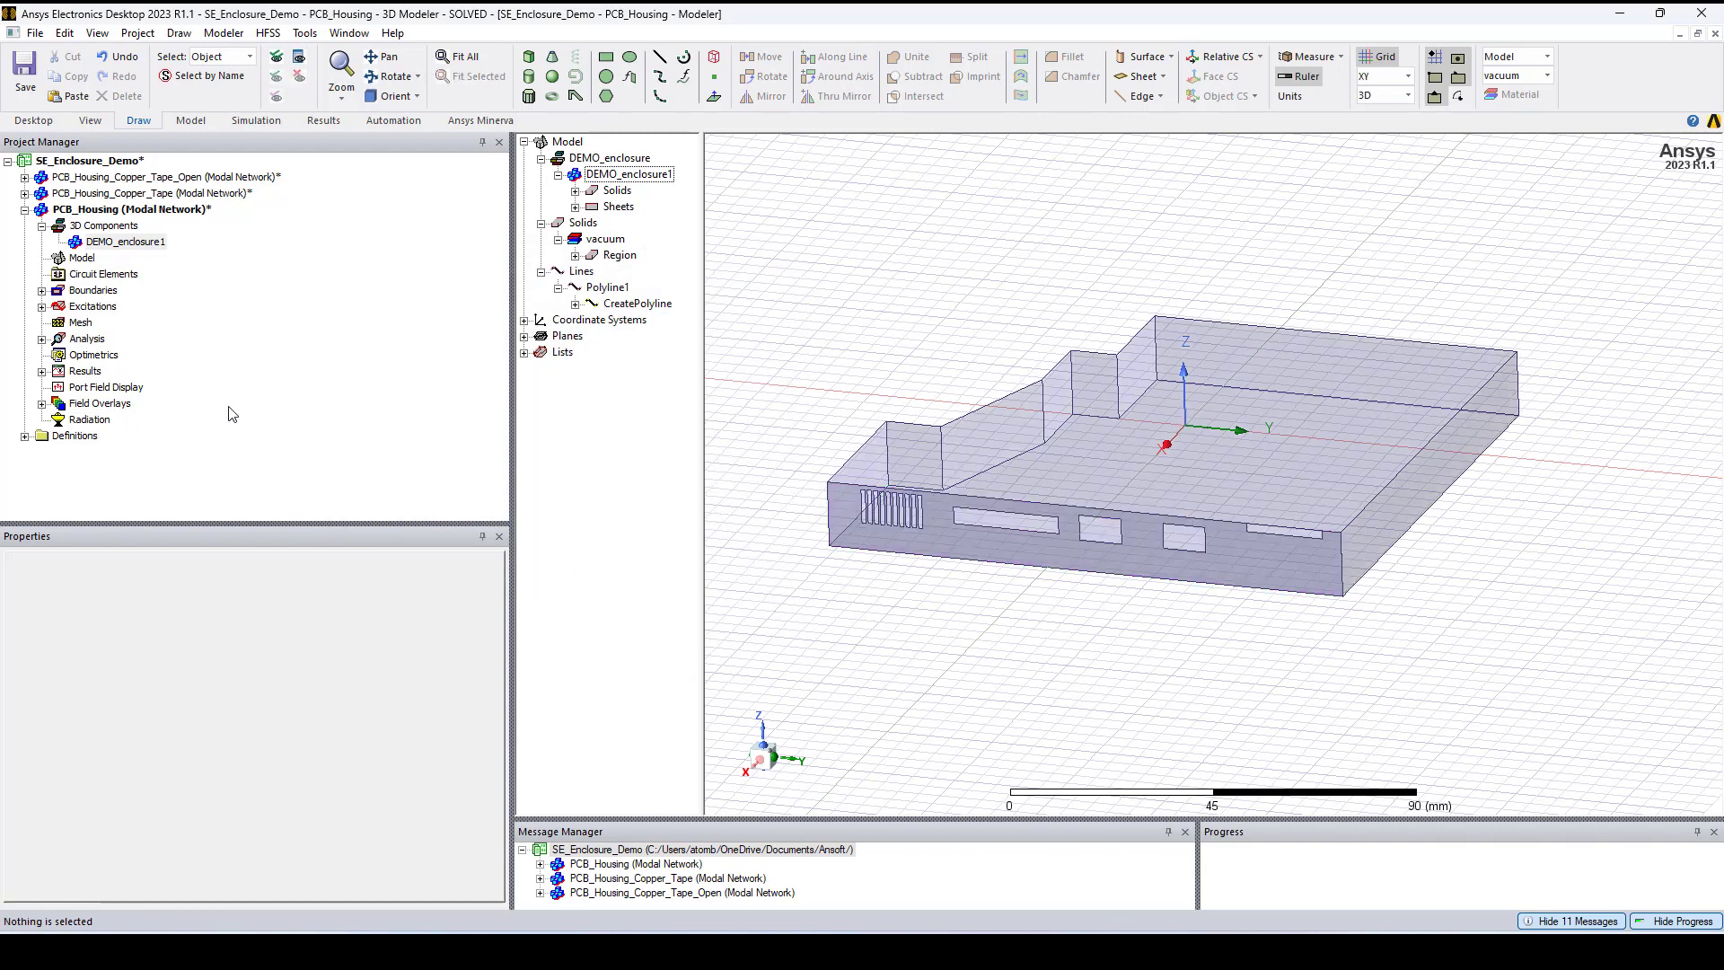
Step: Display the FE-BI1 boundary box centred in view and expand the Excitations list
click(41, 290)
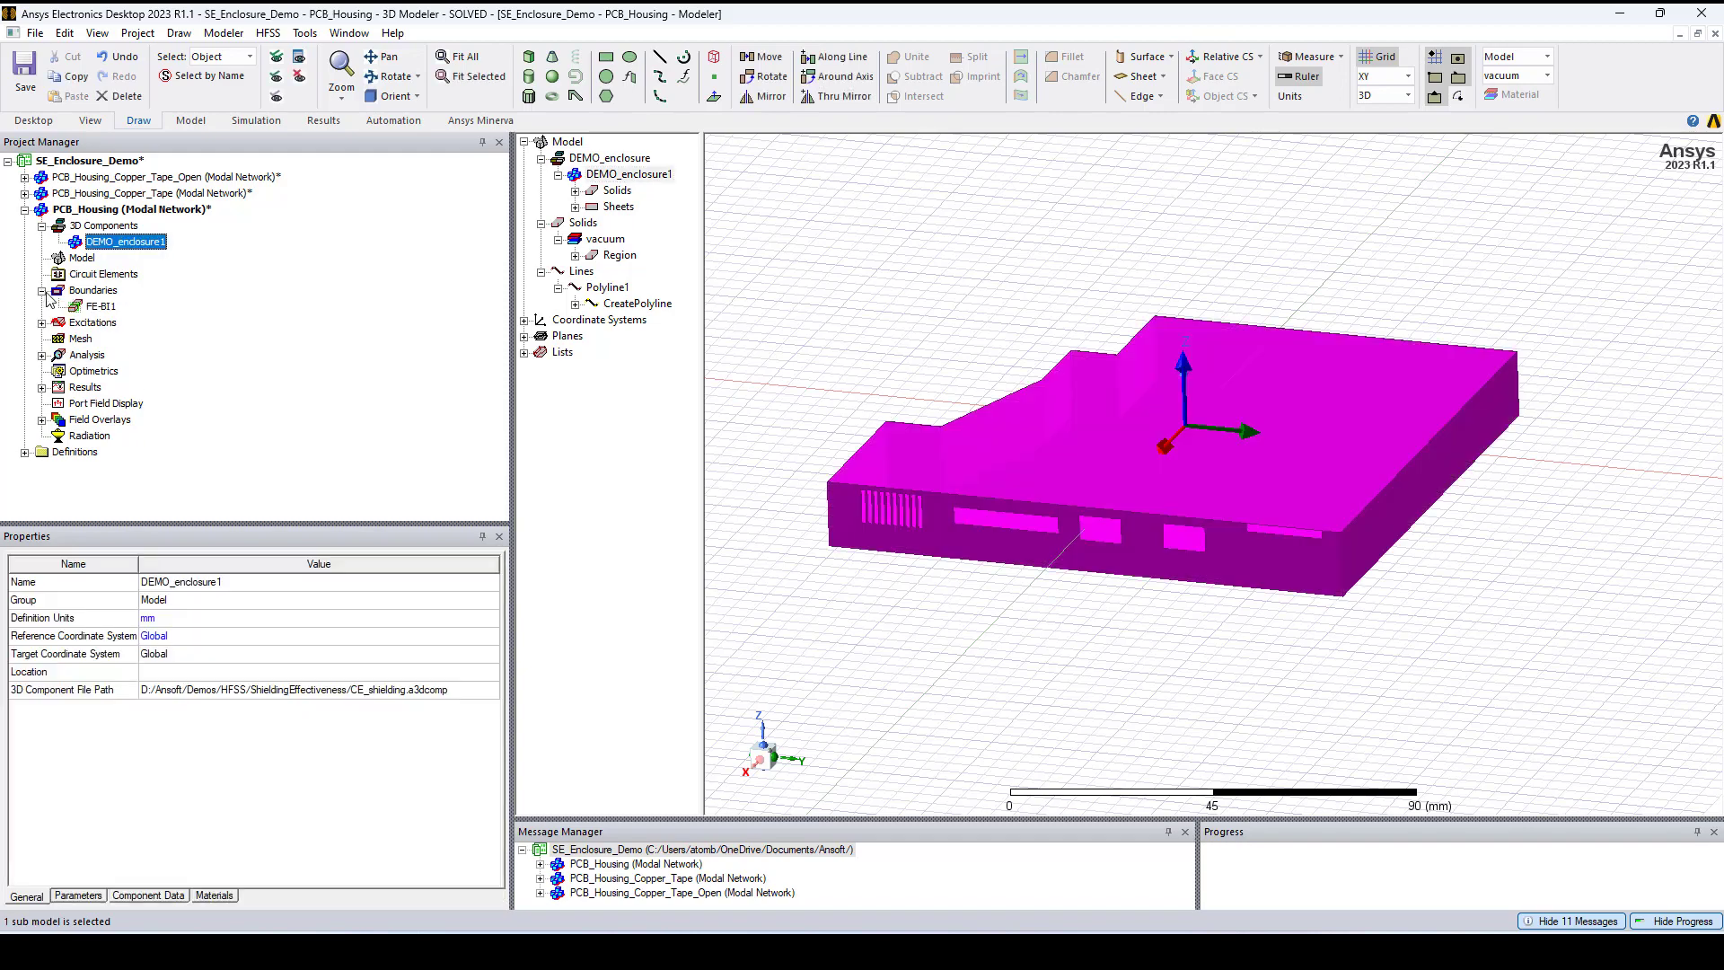
click(96, 307)
scroll(1267, 589, down, 3)
scroll(1144, 605, down, 3)
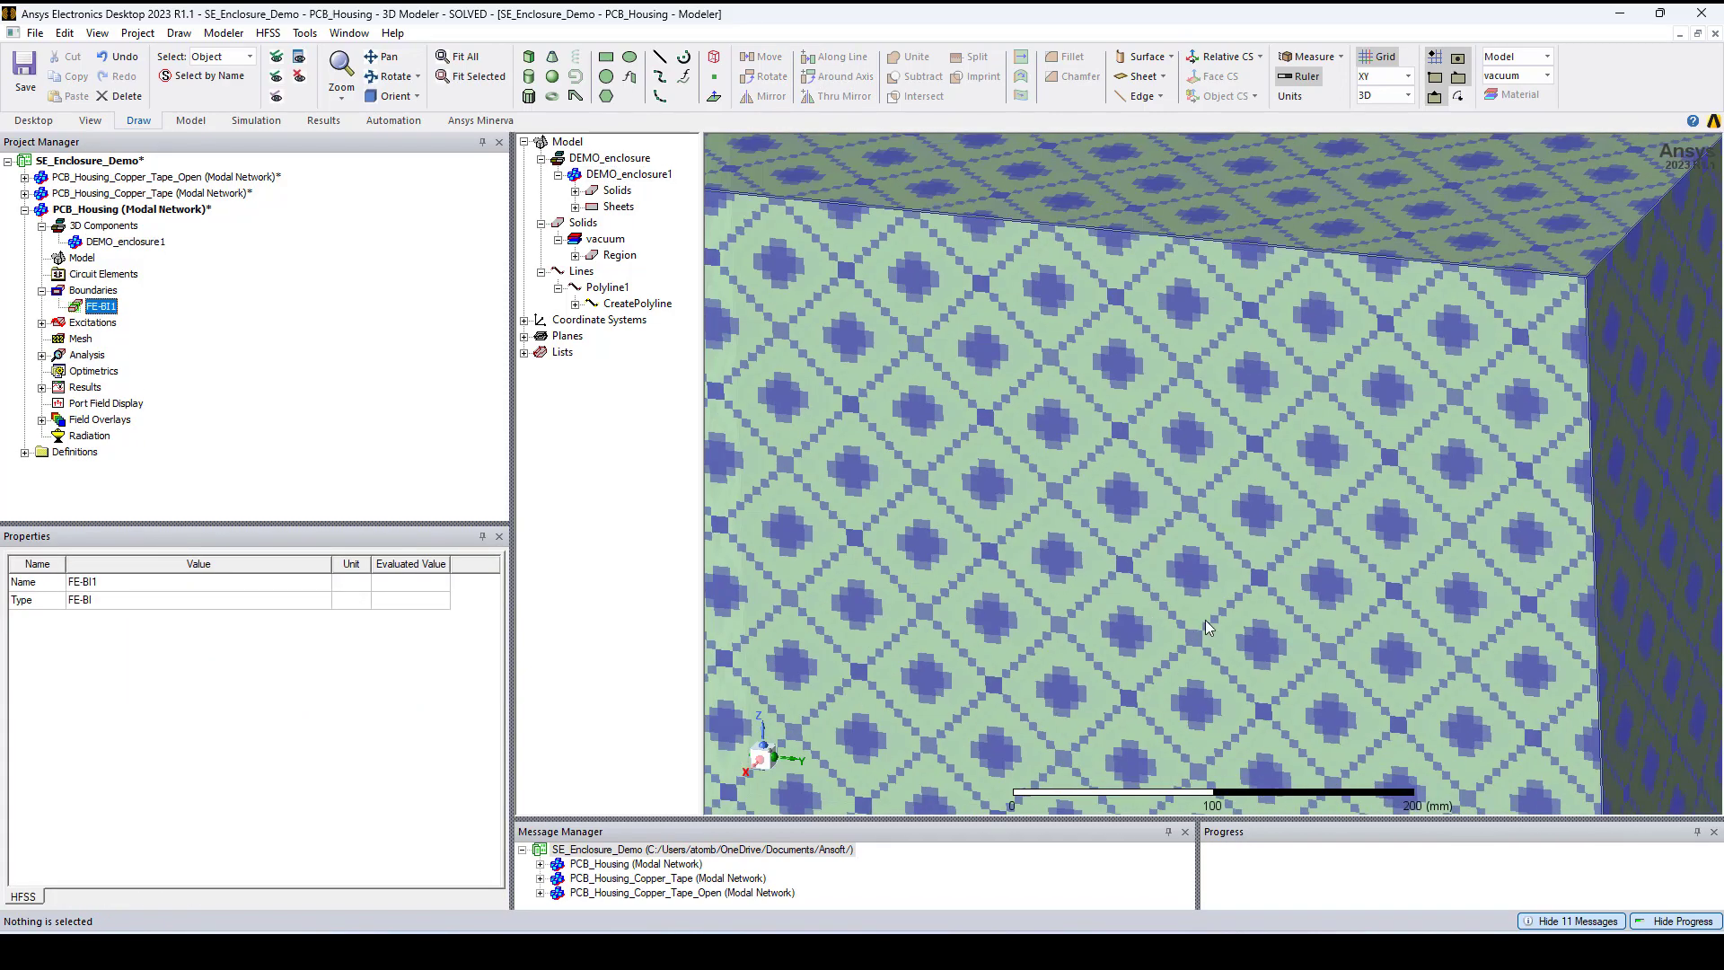
scroll(1206, 621, down, 3)
scroll(1102, 610, down, 3)
middle_drag(1085, 650, 1133, 564)
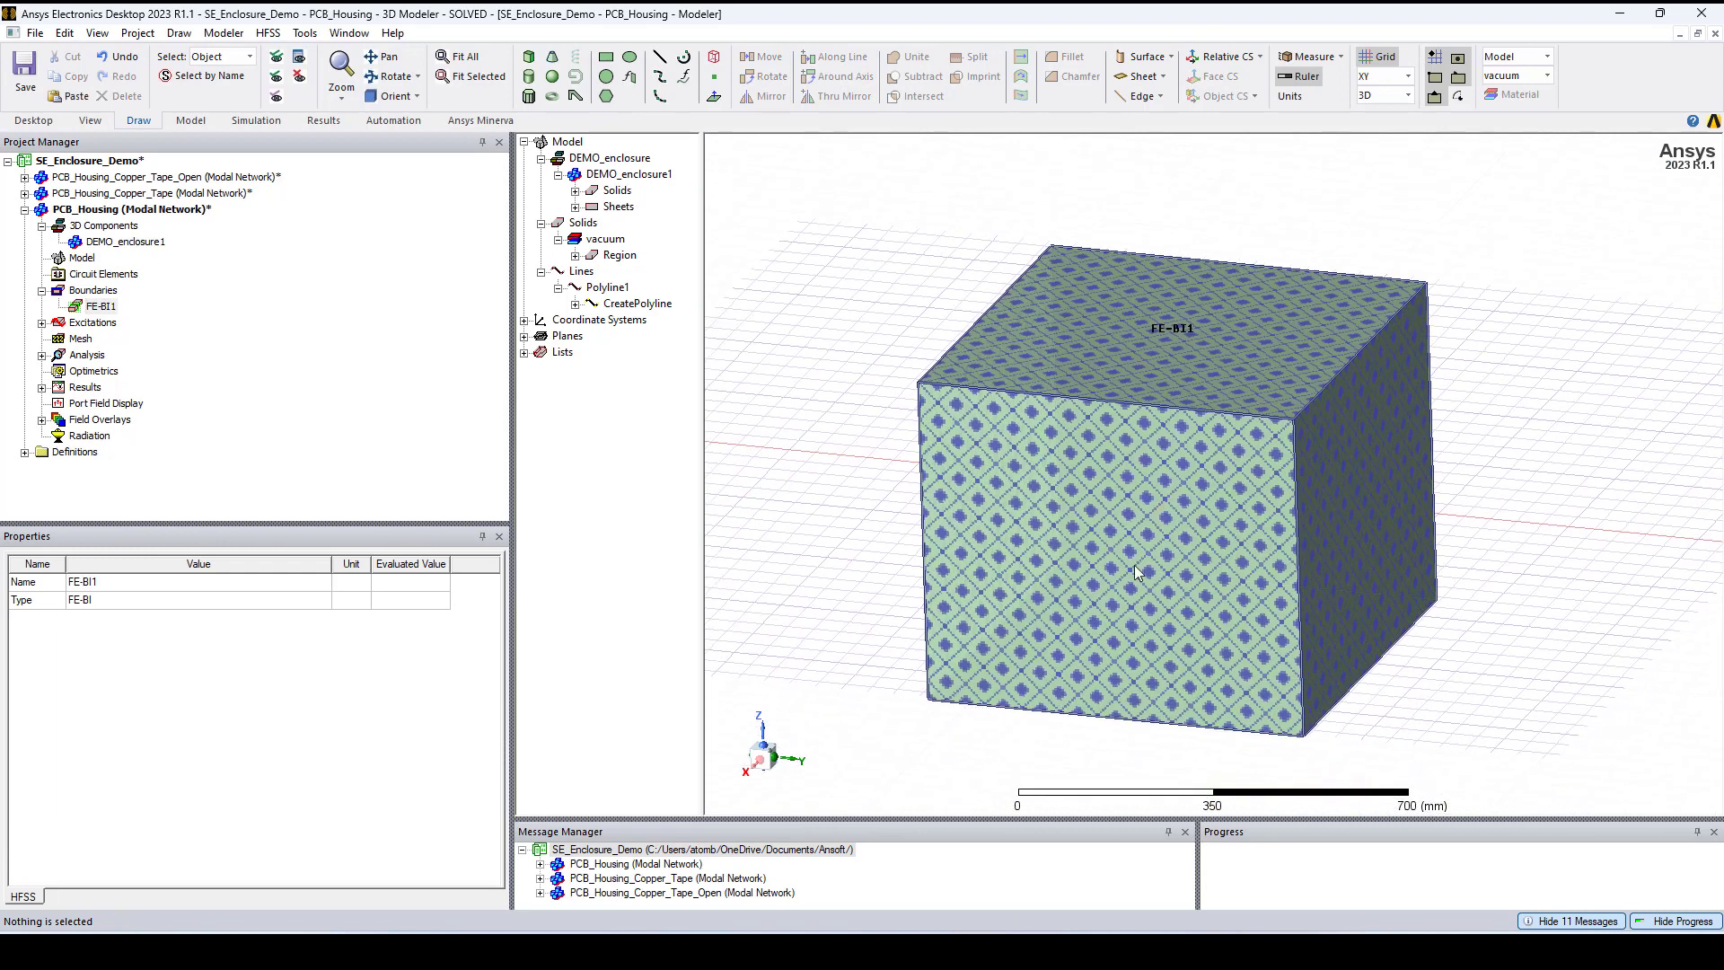
click(42, 321)
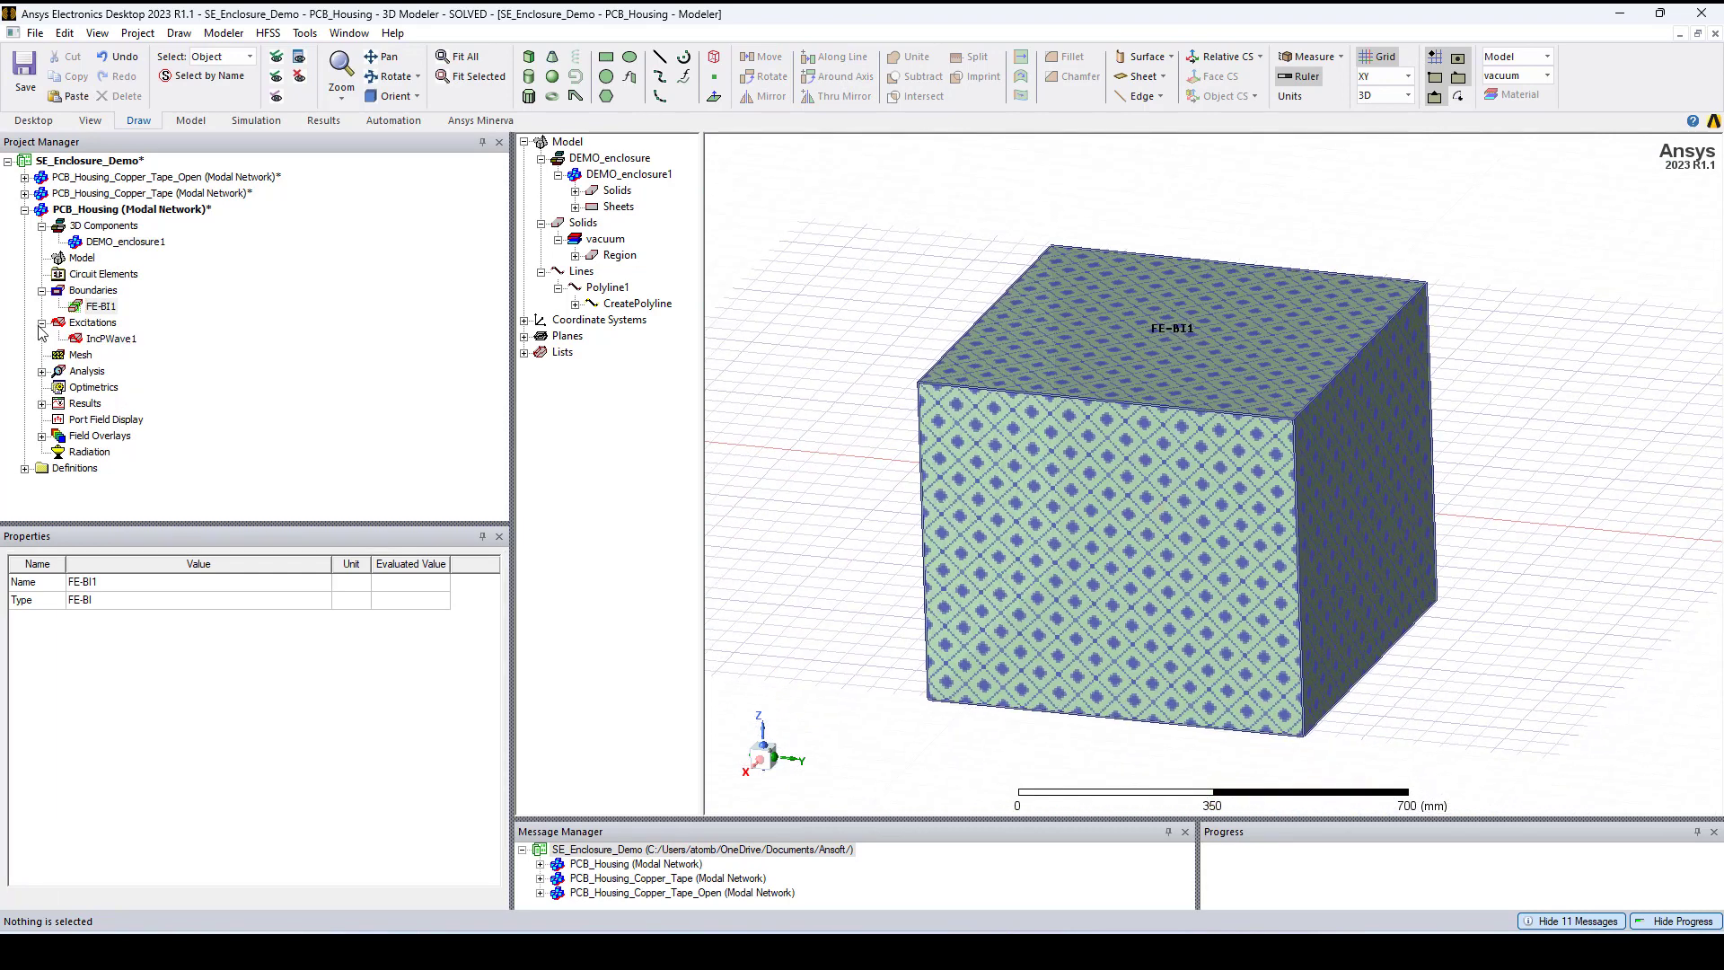
click(112, 337)
scroll(878, 460, up, 2)
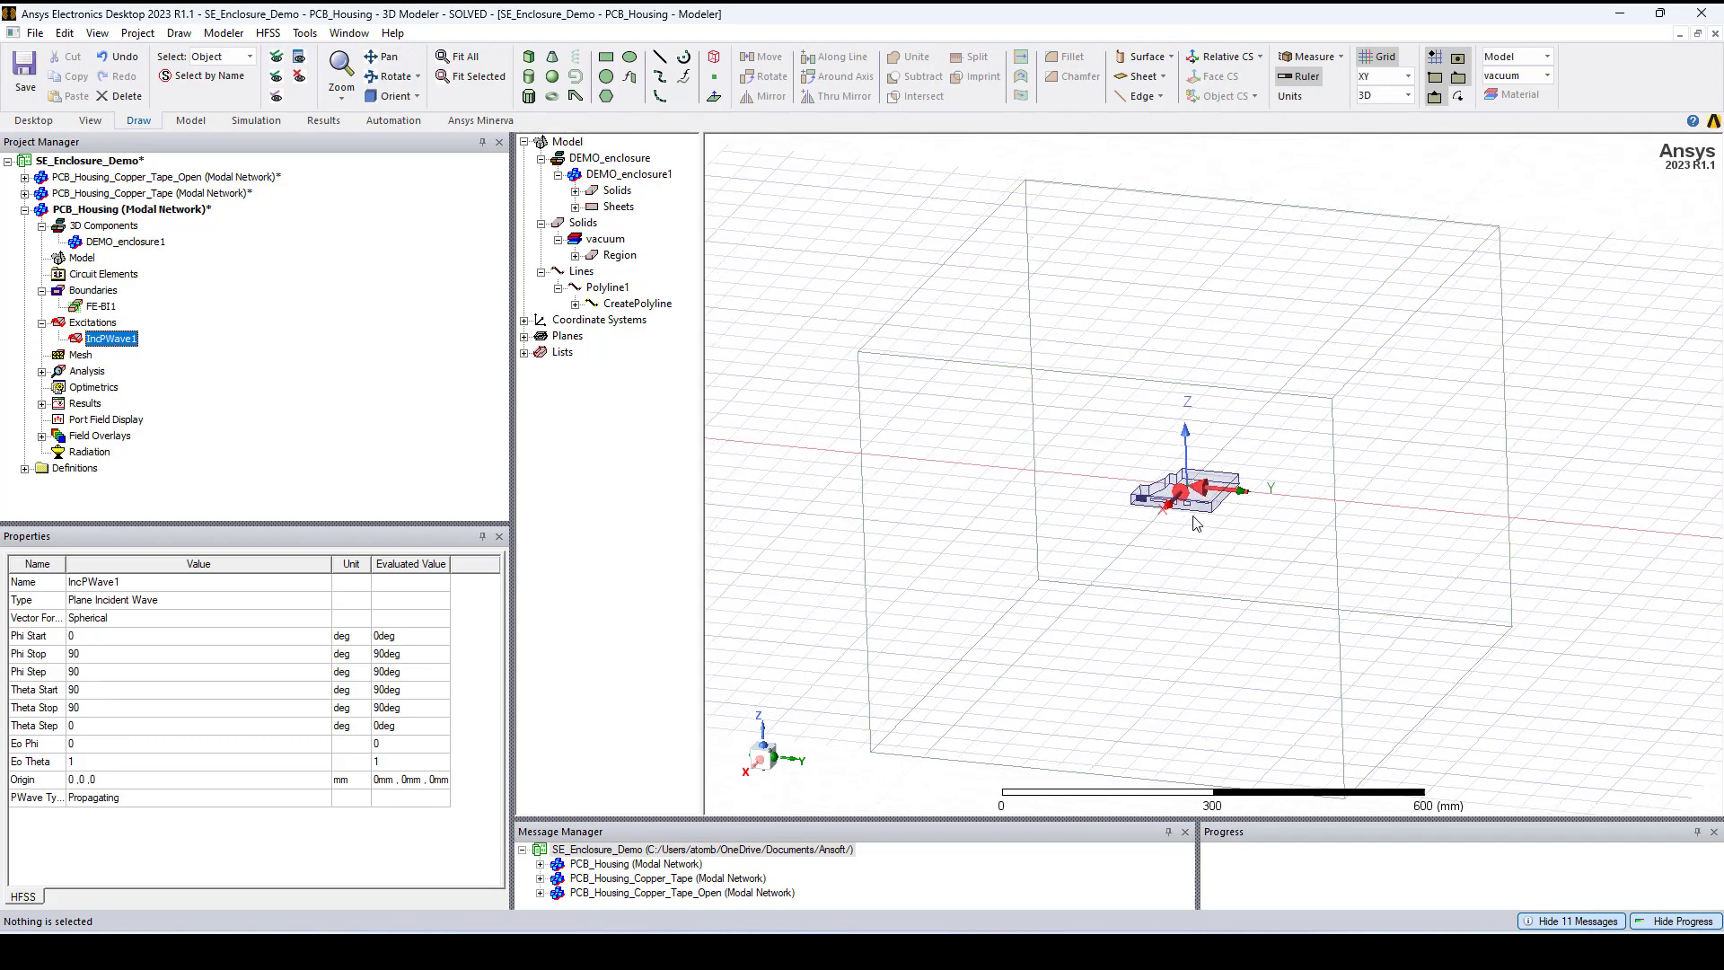
scroll(877, 461, up, 2)
scroll(877, 461, up, 2)
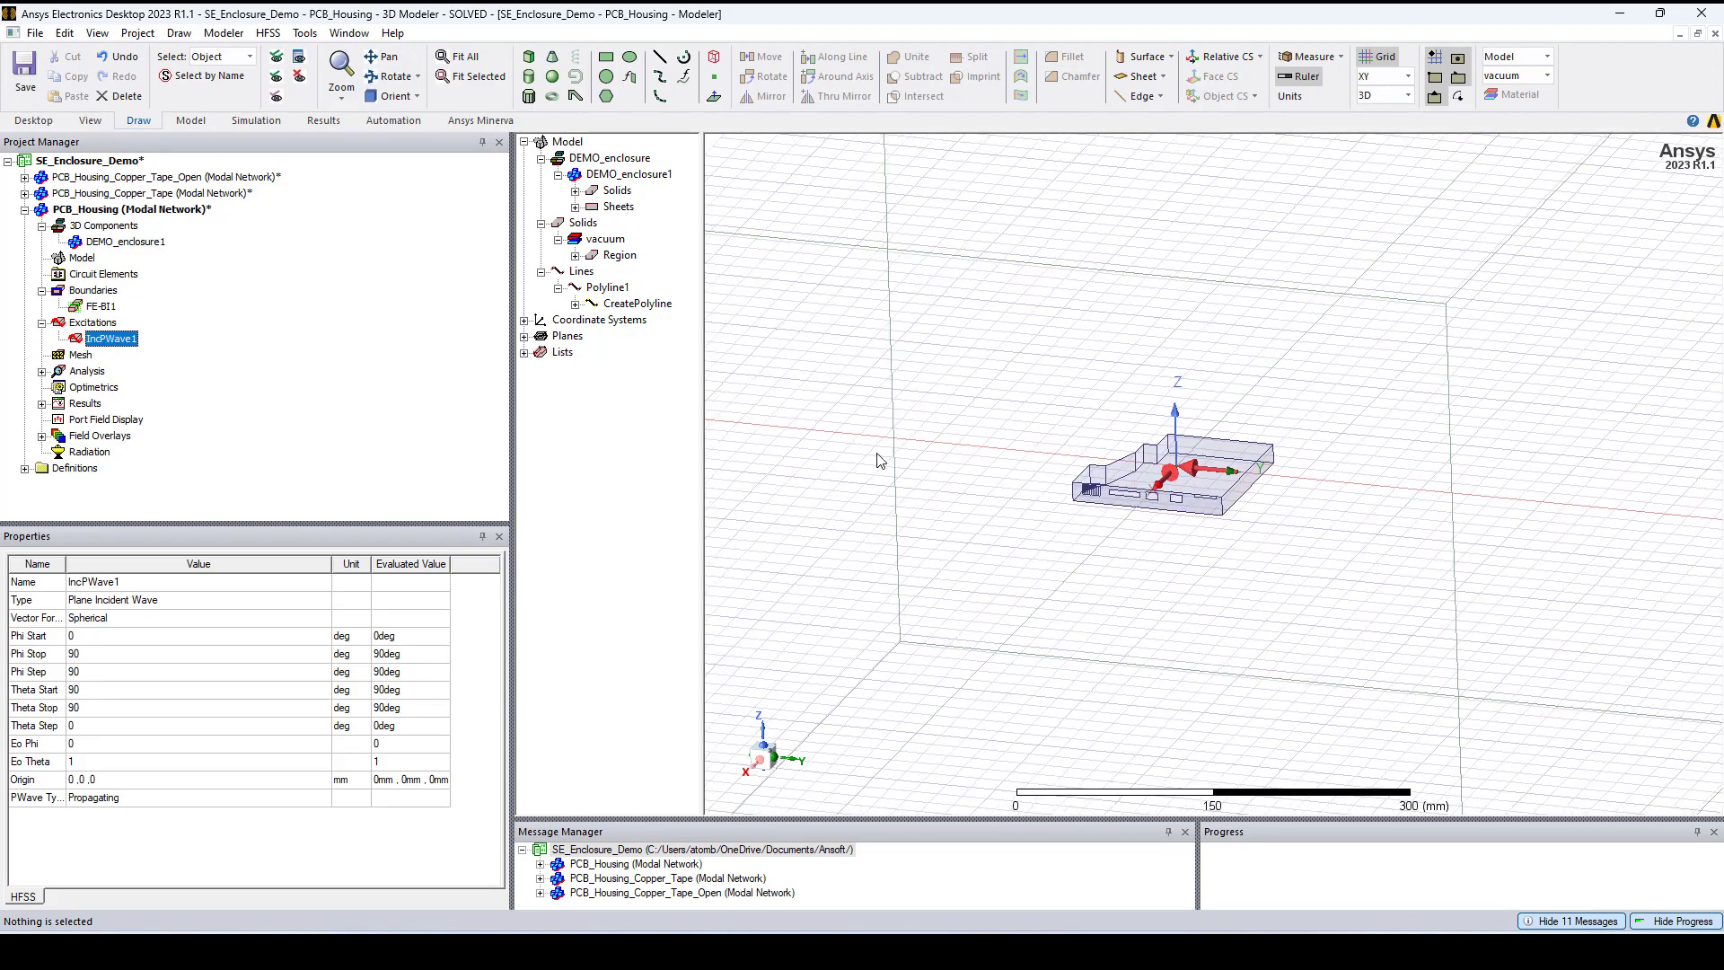
double_click(113, 340)
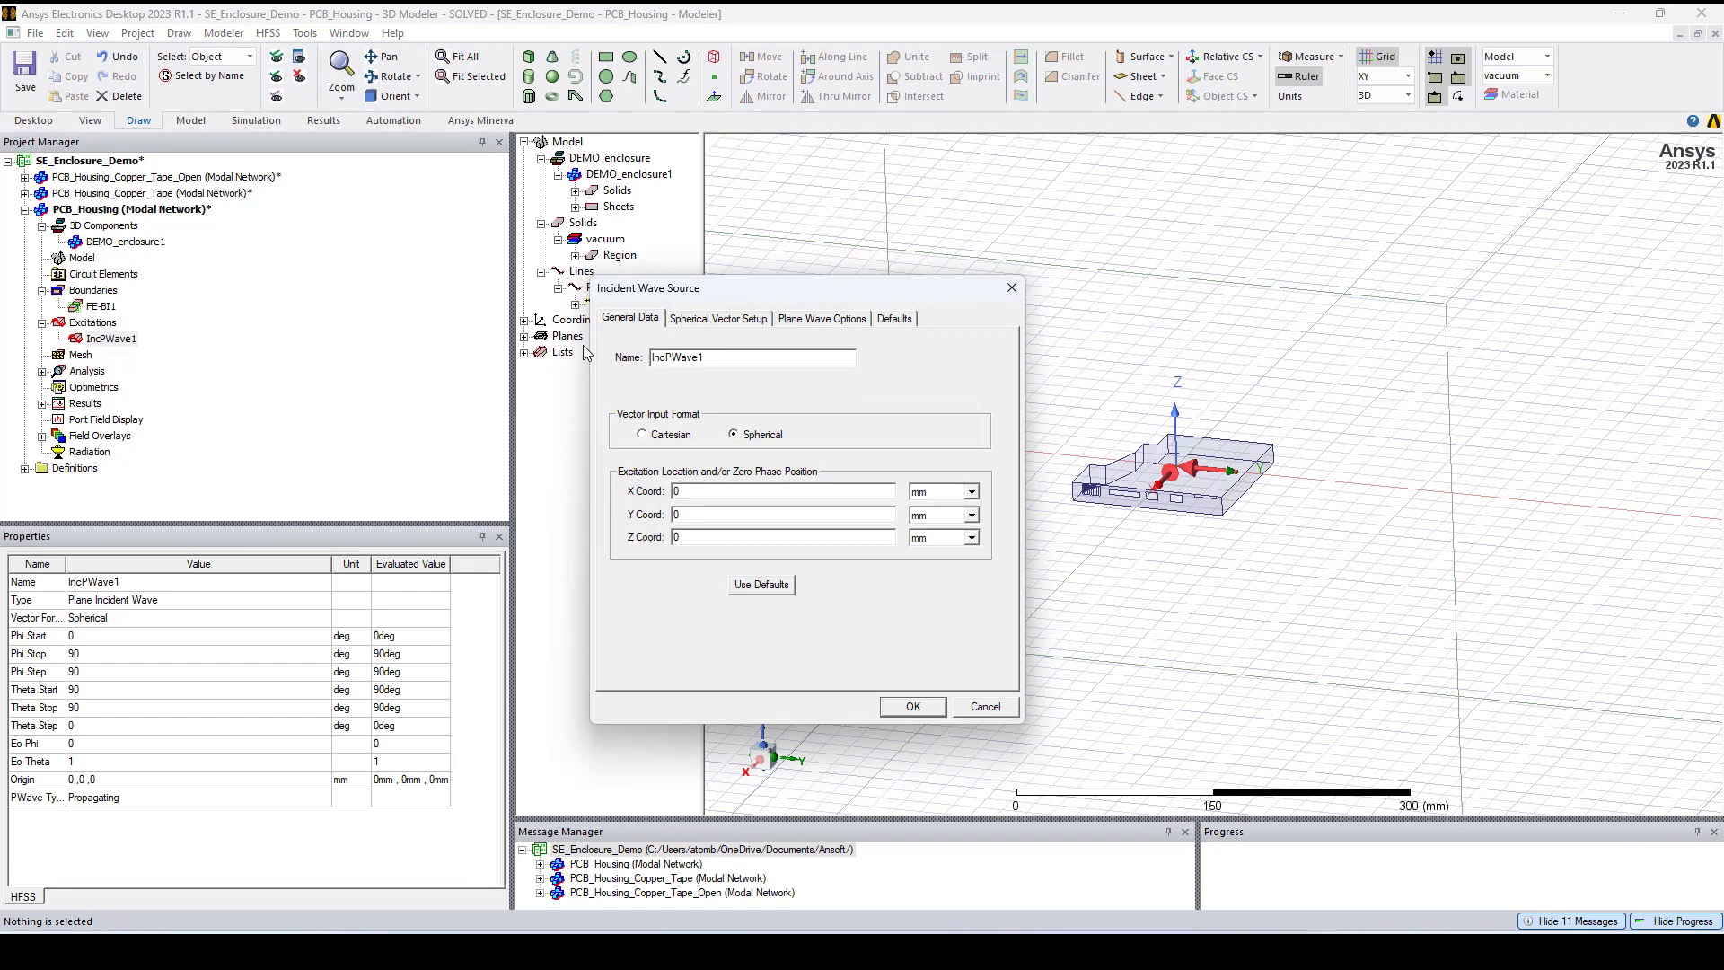
click(753, 325)
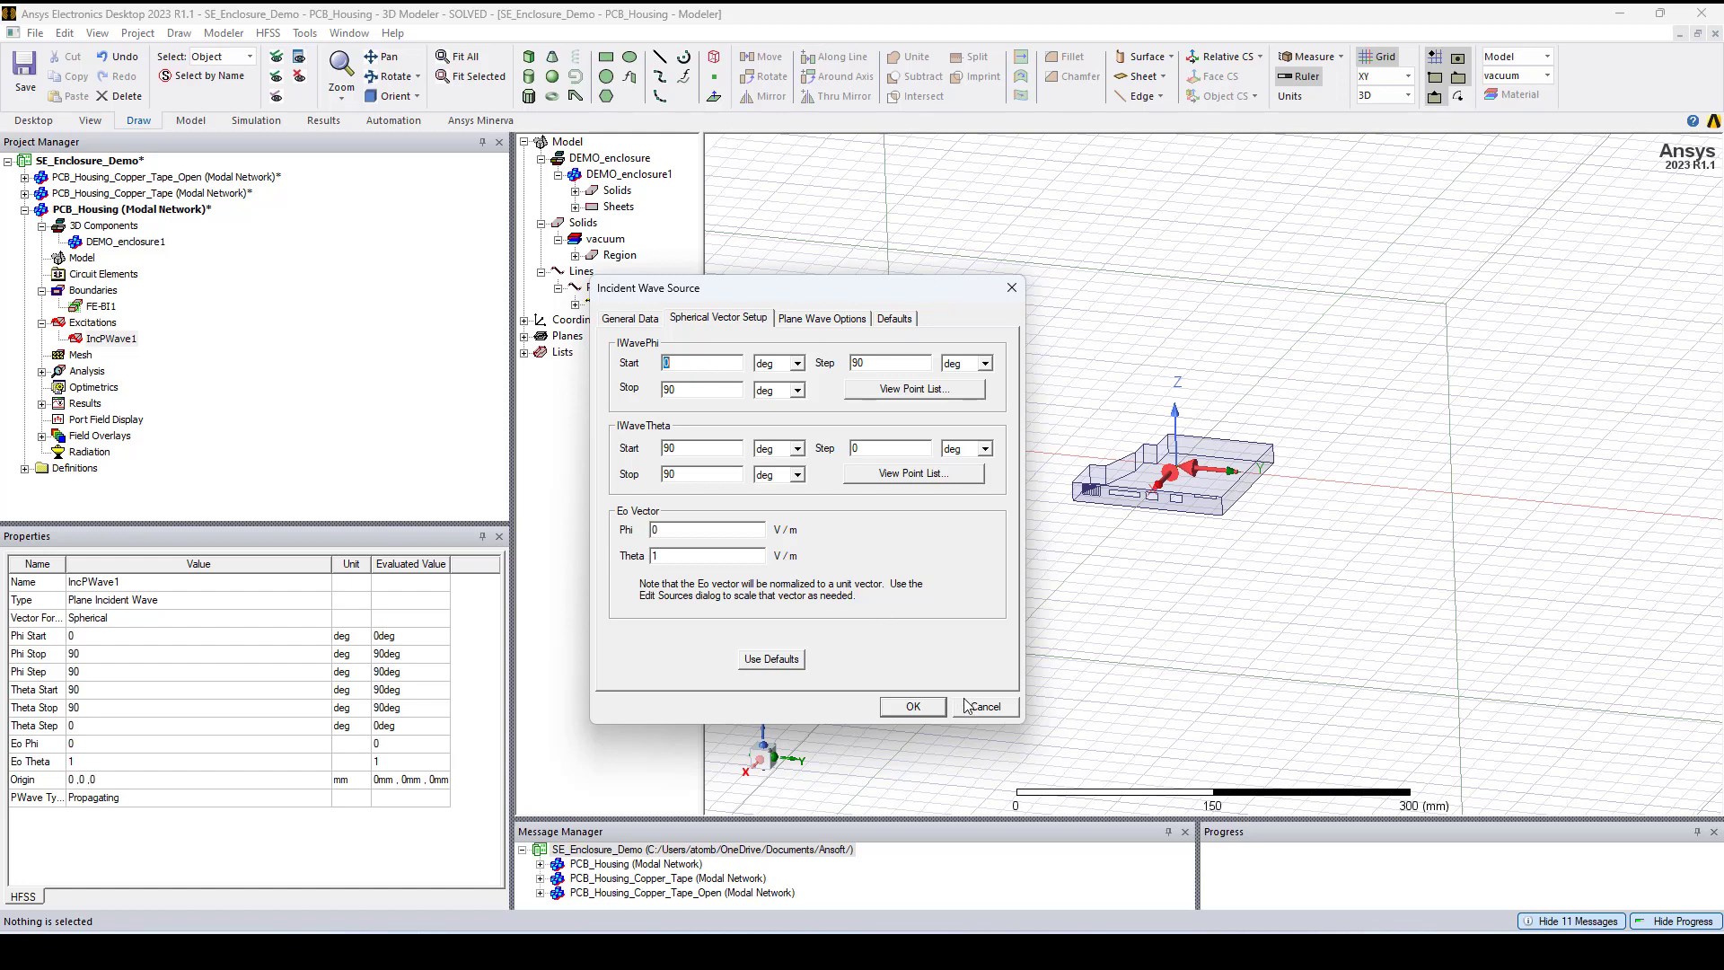
click(967, 705)
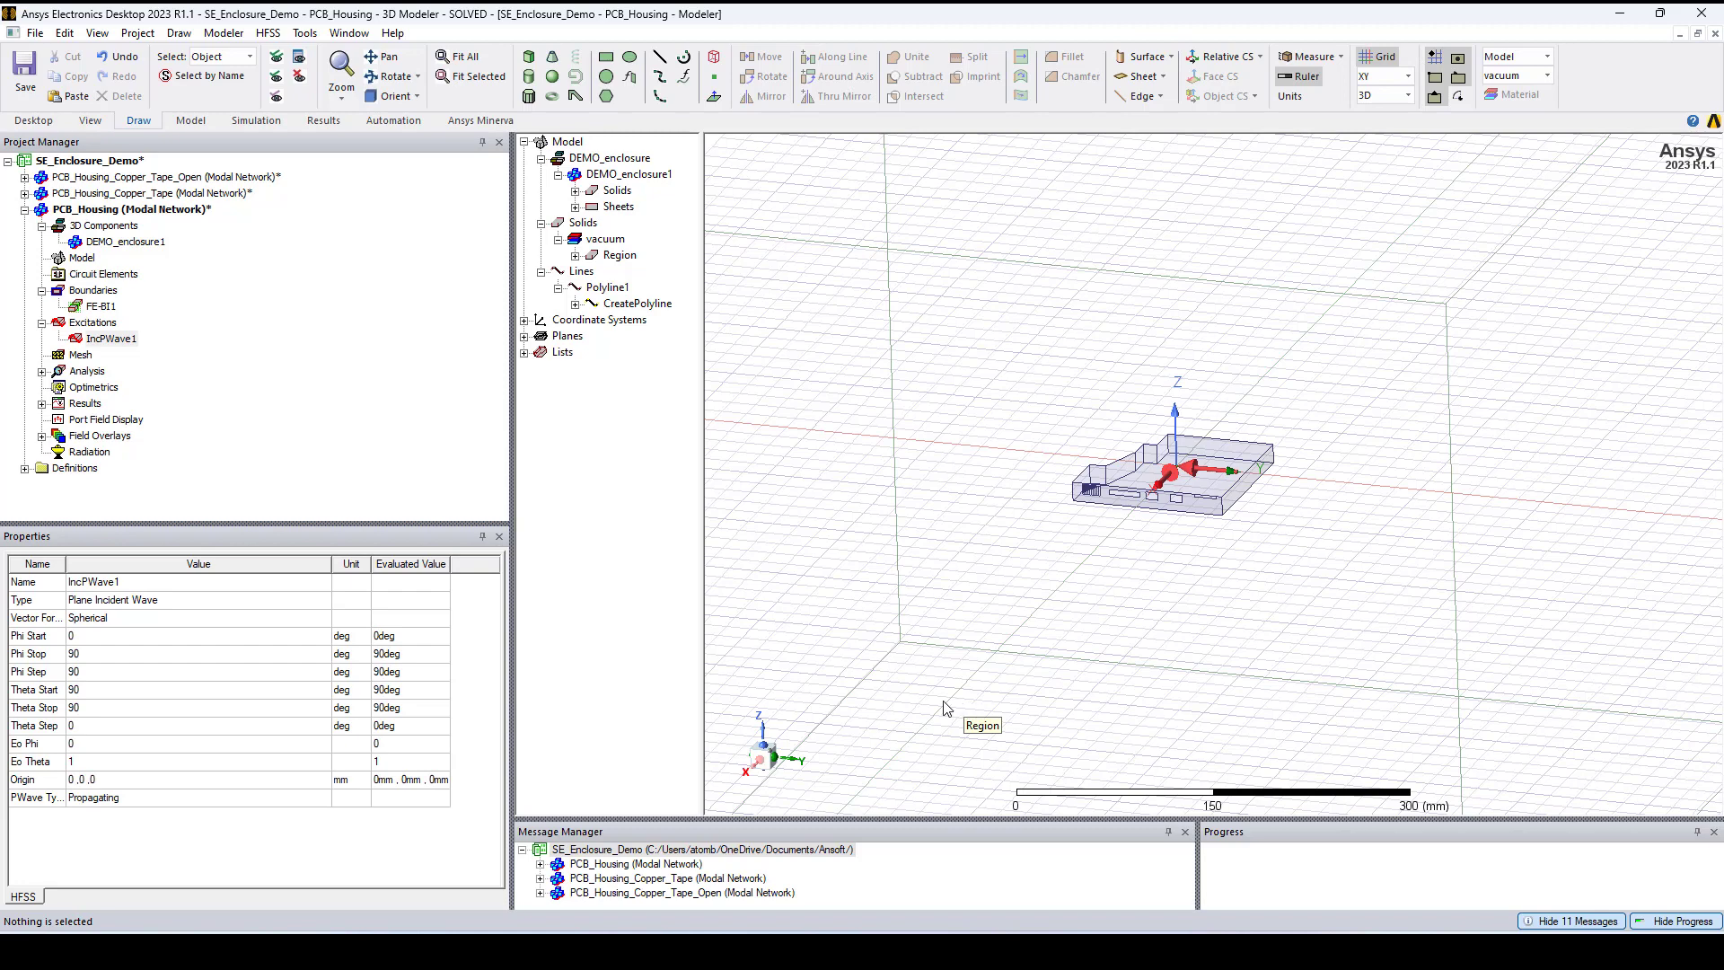
Step: Review Setup1's General and Options settings, including minimum passes, and cancel without changes
click(40, 370)
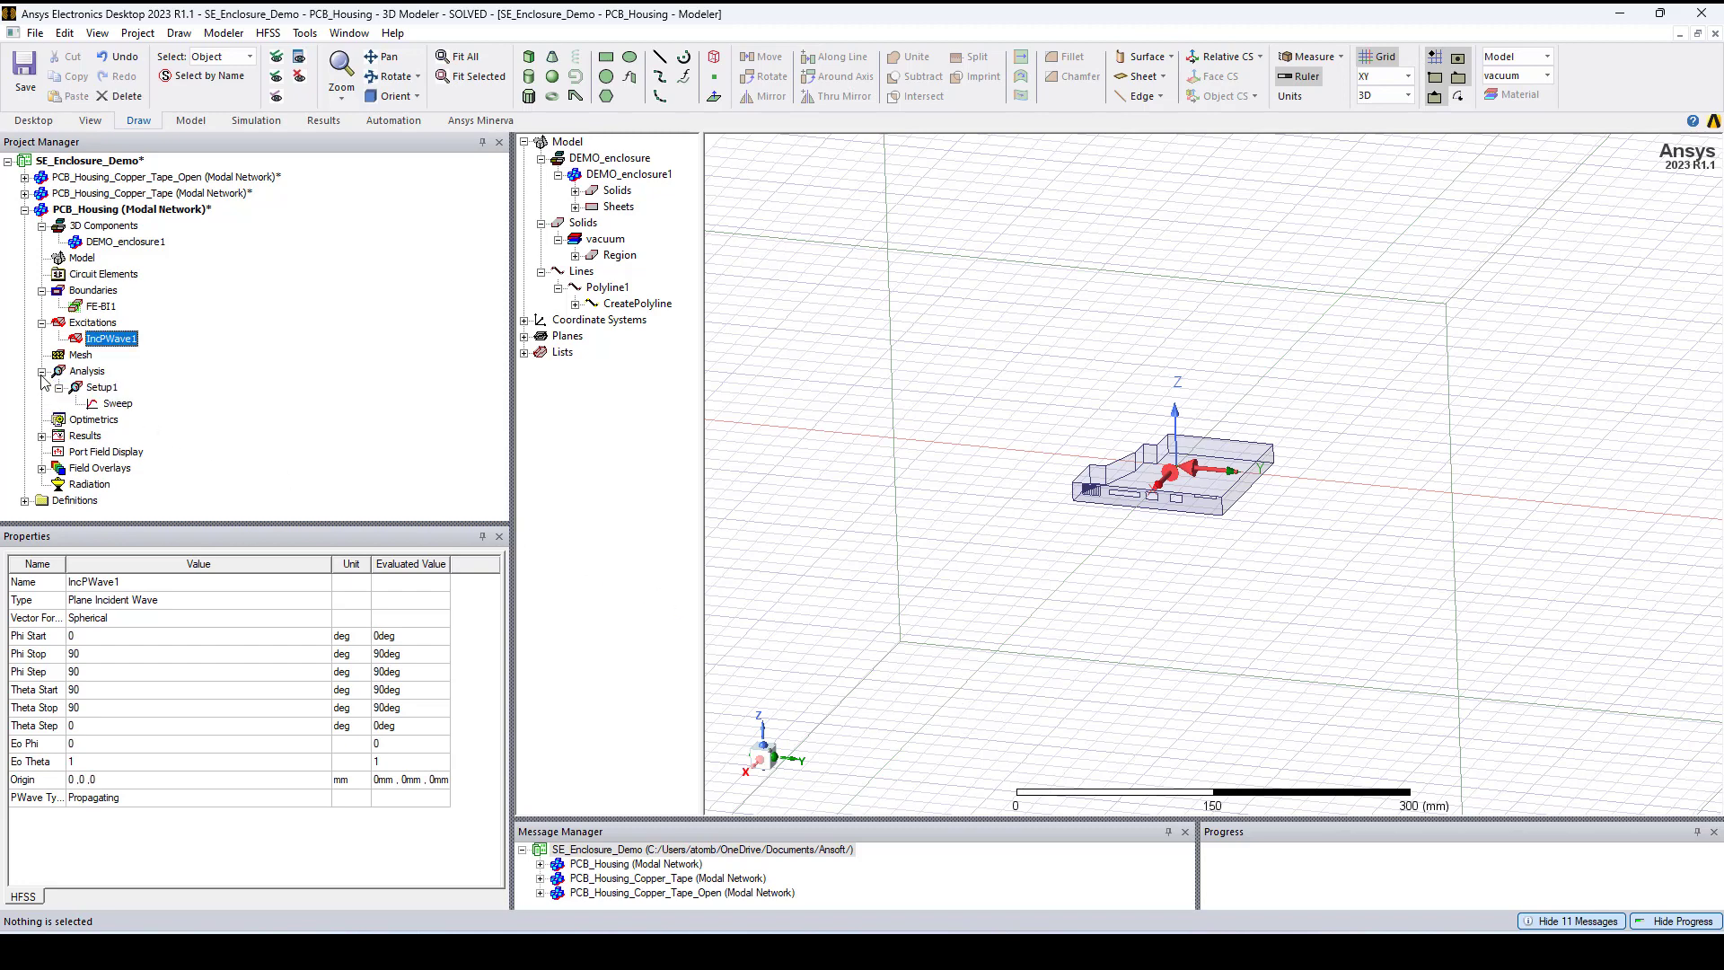
double_click(102, 386)
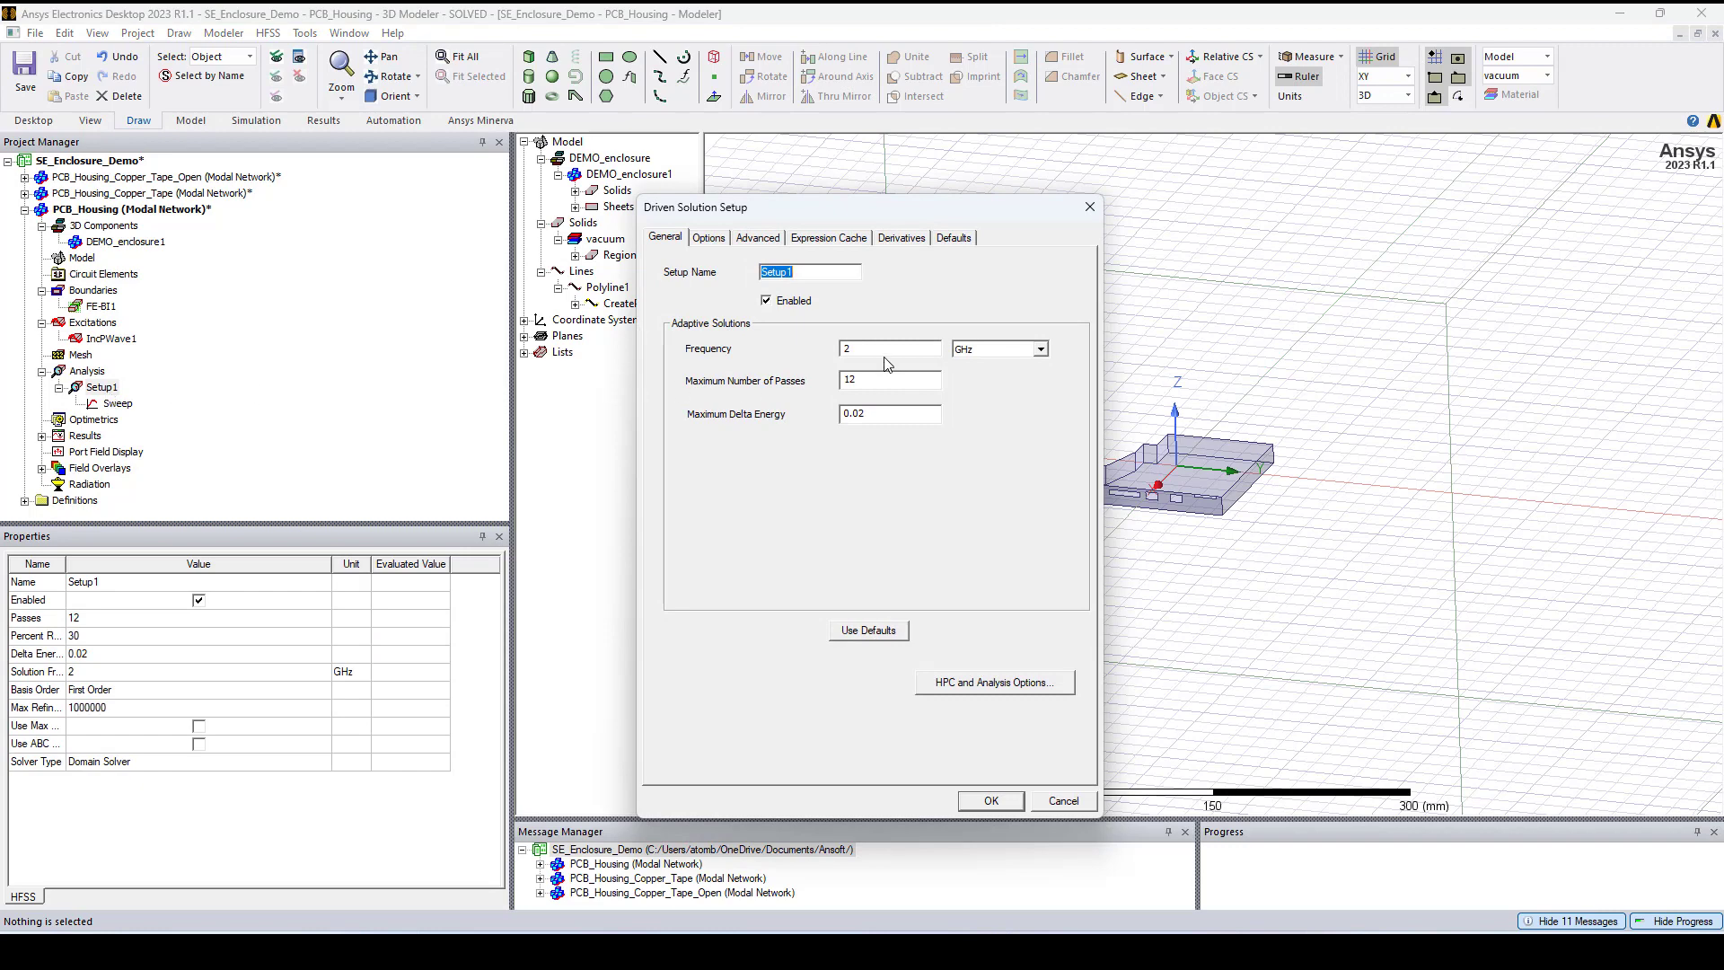
click(709, 237)
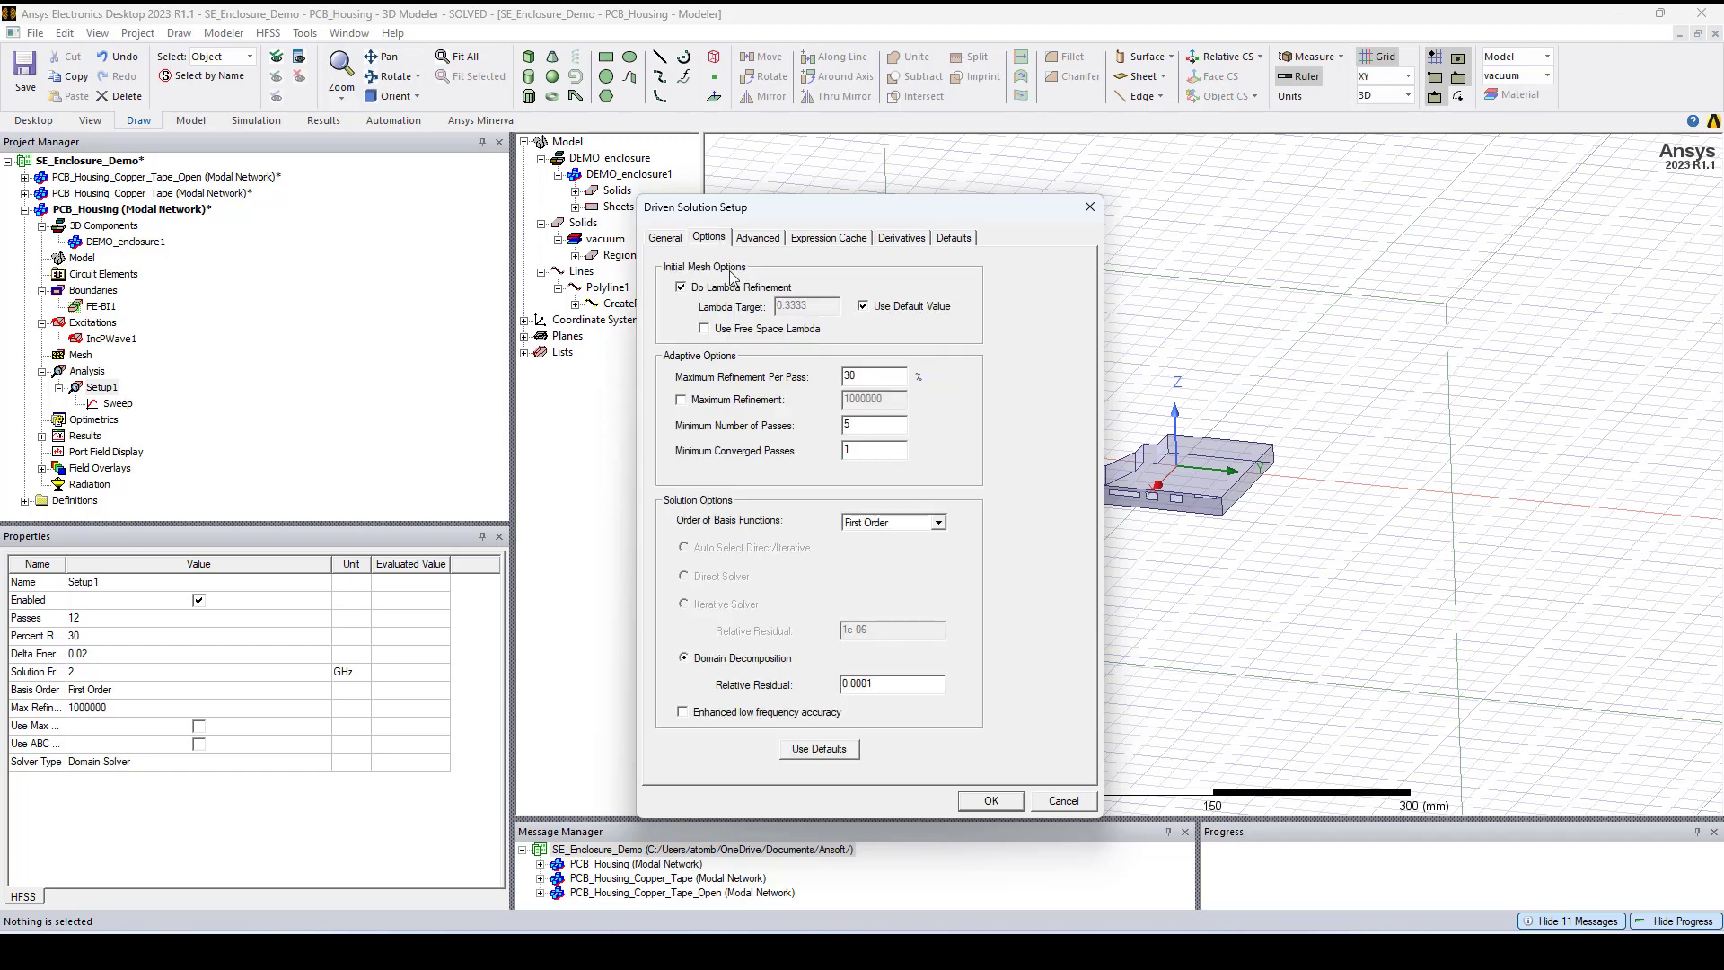
drag(851, 424, 841, 424)
click(1066, 800)
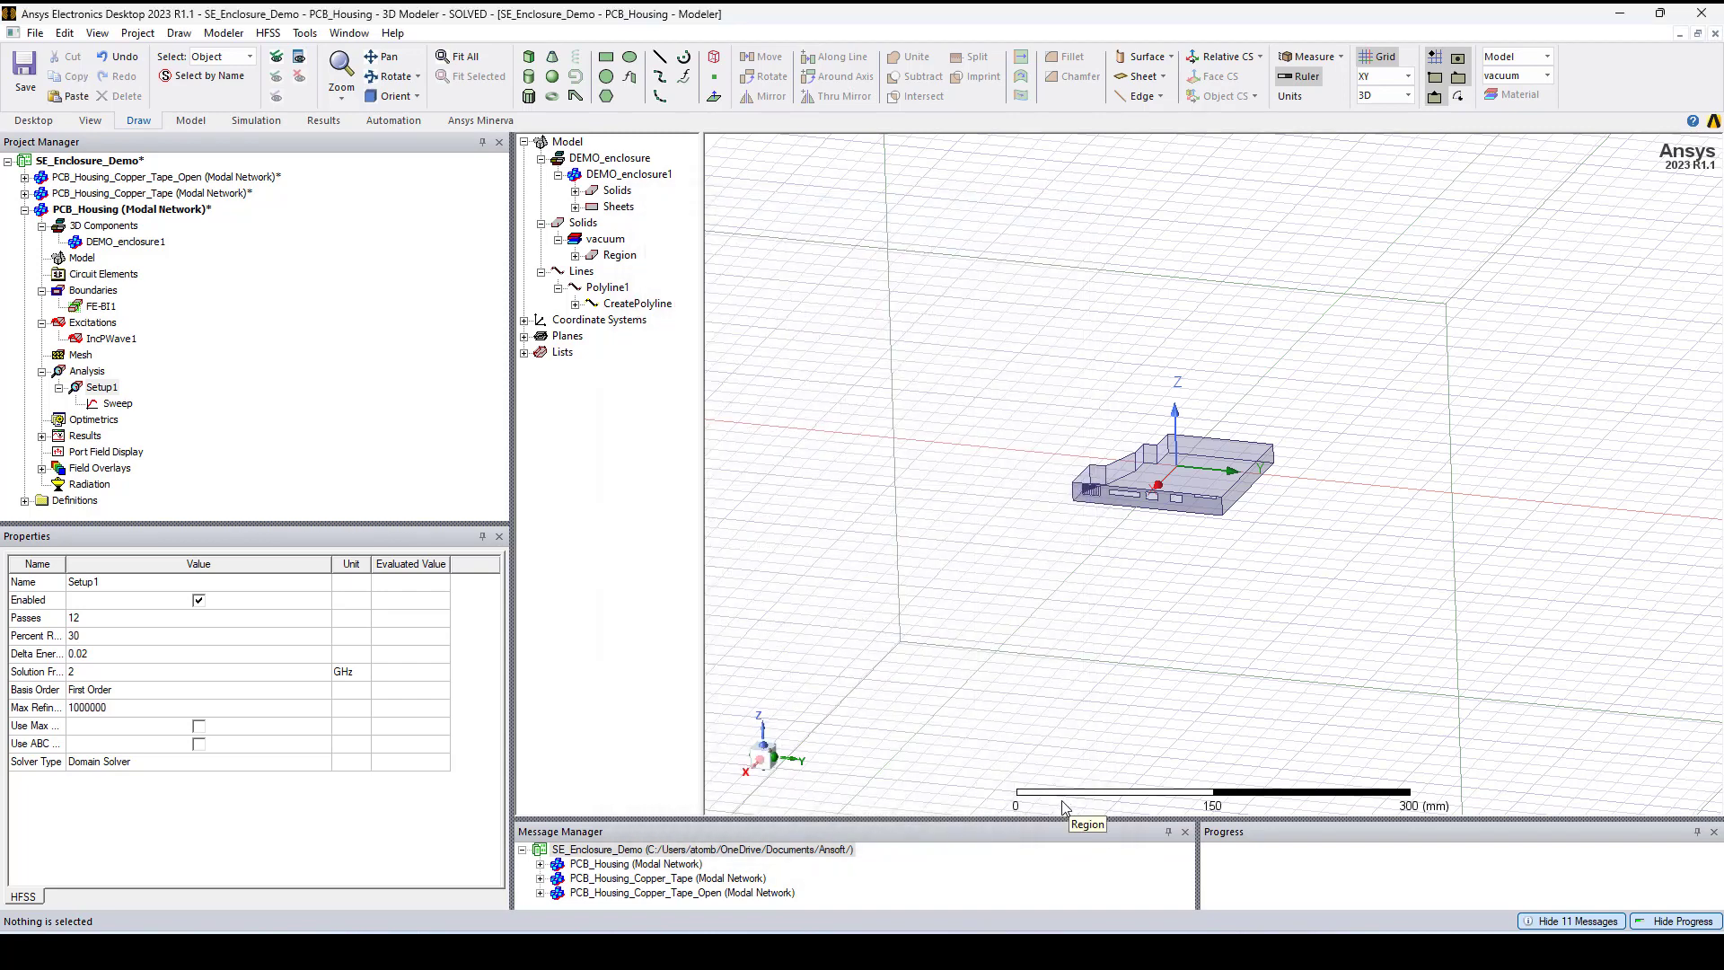
double_click(124, 408)
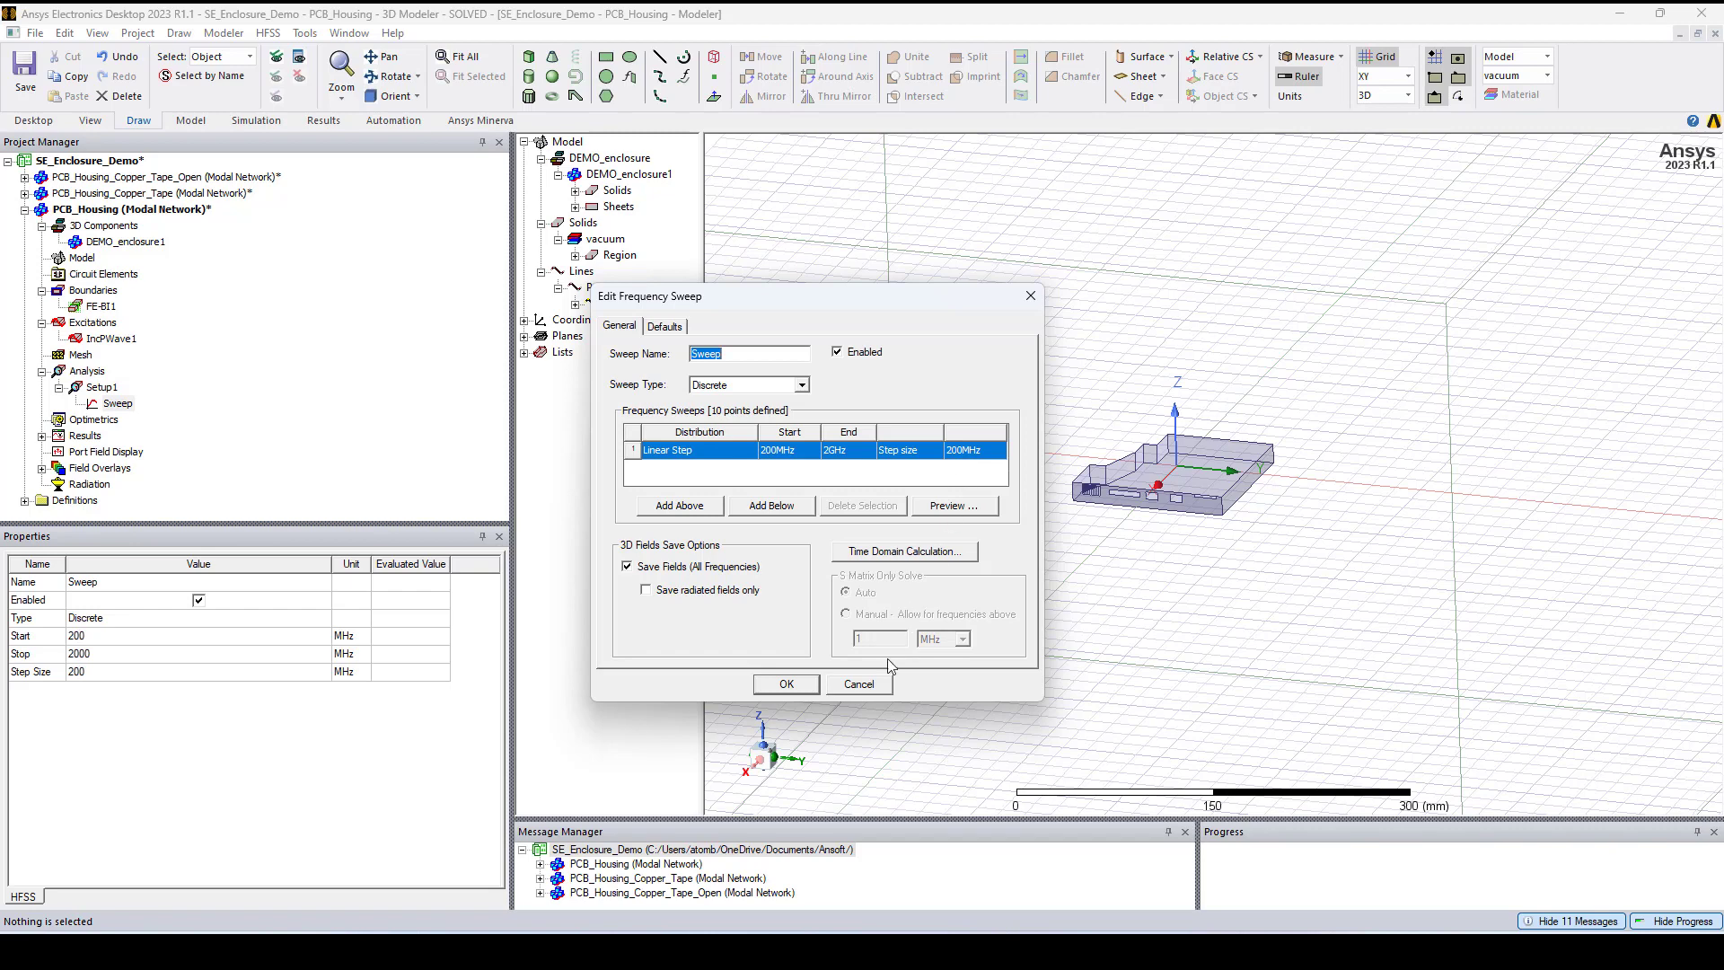
click(862, 685)
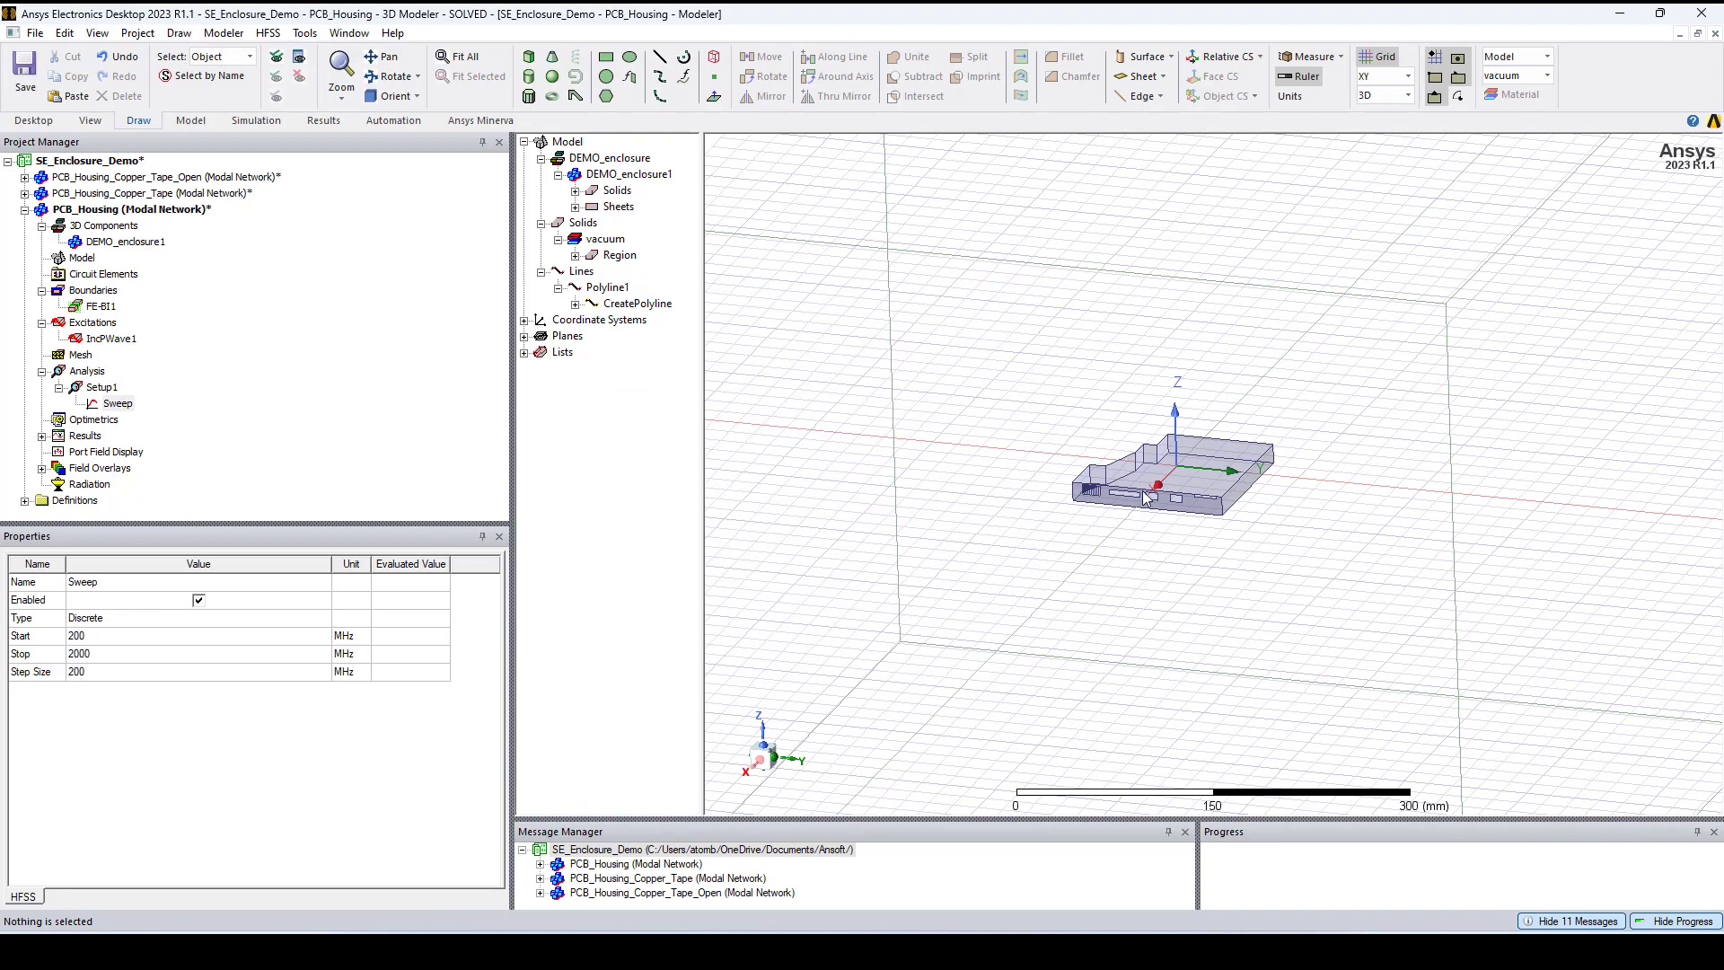
scroll(1187, 479, up, 1)
scroll(1186, 483, up, 1)
scroll(1187, 480, up, 2)
scroll(1186, 479, up, 1)
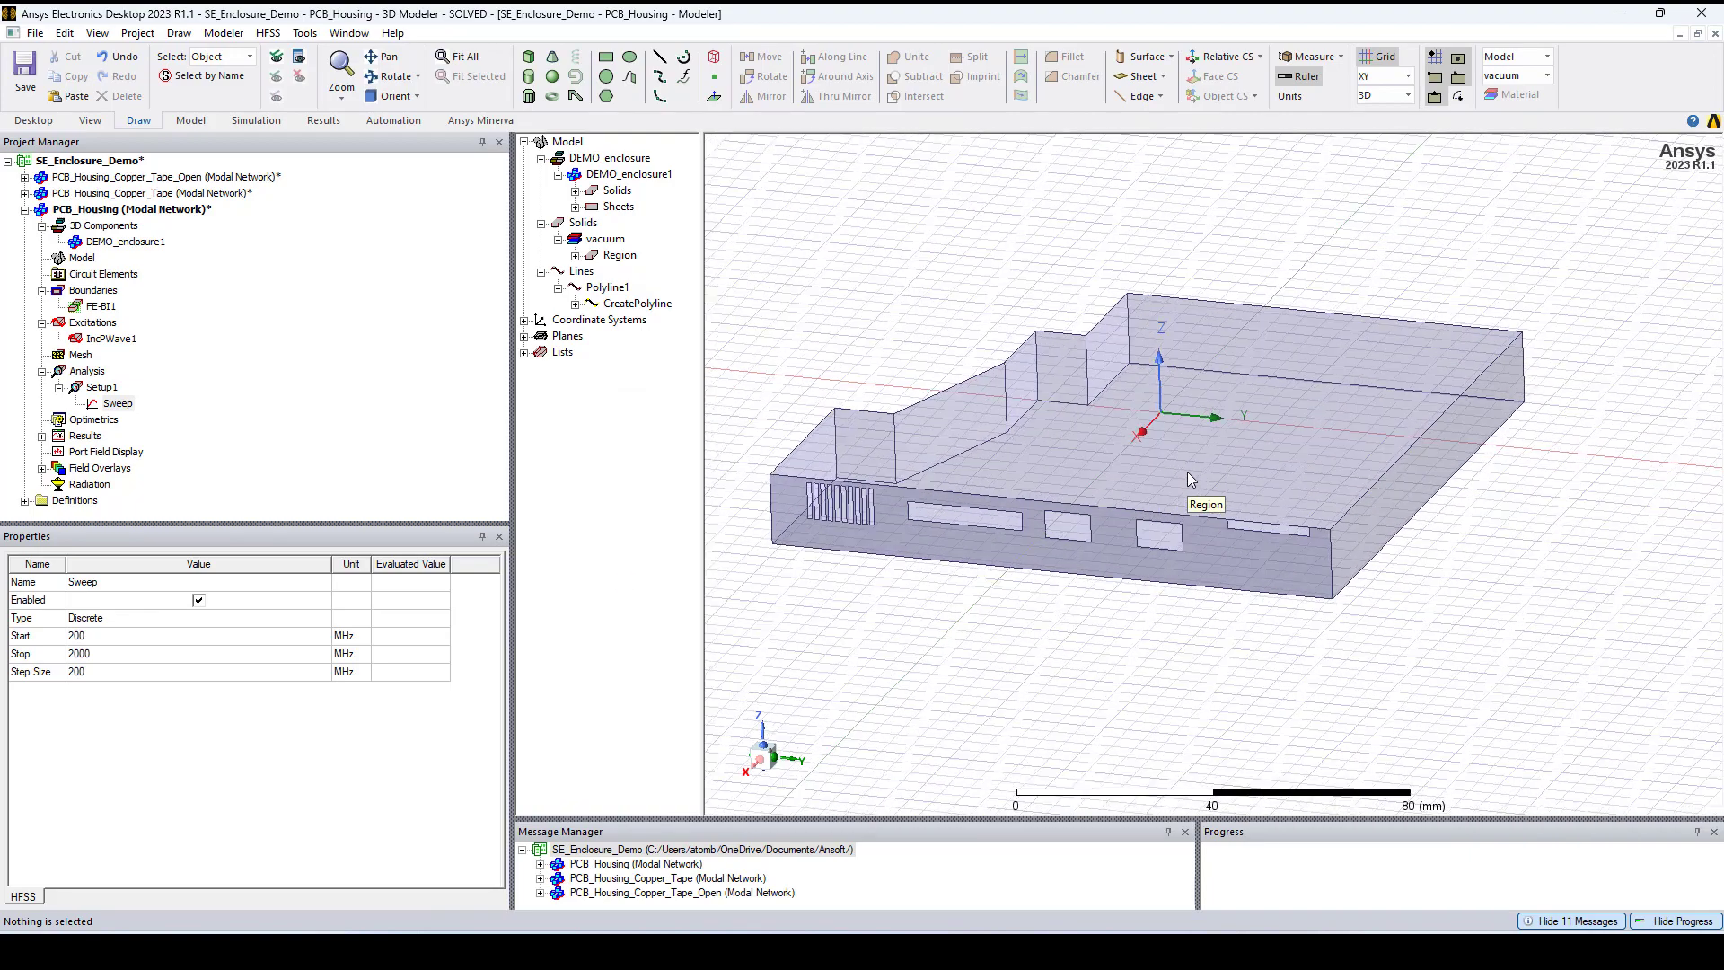
scroll(1187, 480, up, 1)
Step: Highlight Polyline1 running through the enclosure and expand the Results node
click(642, 307)
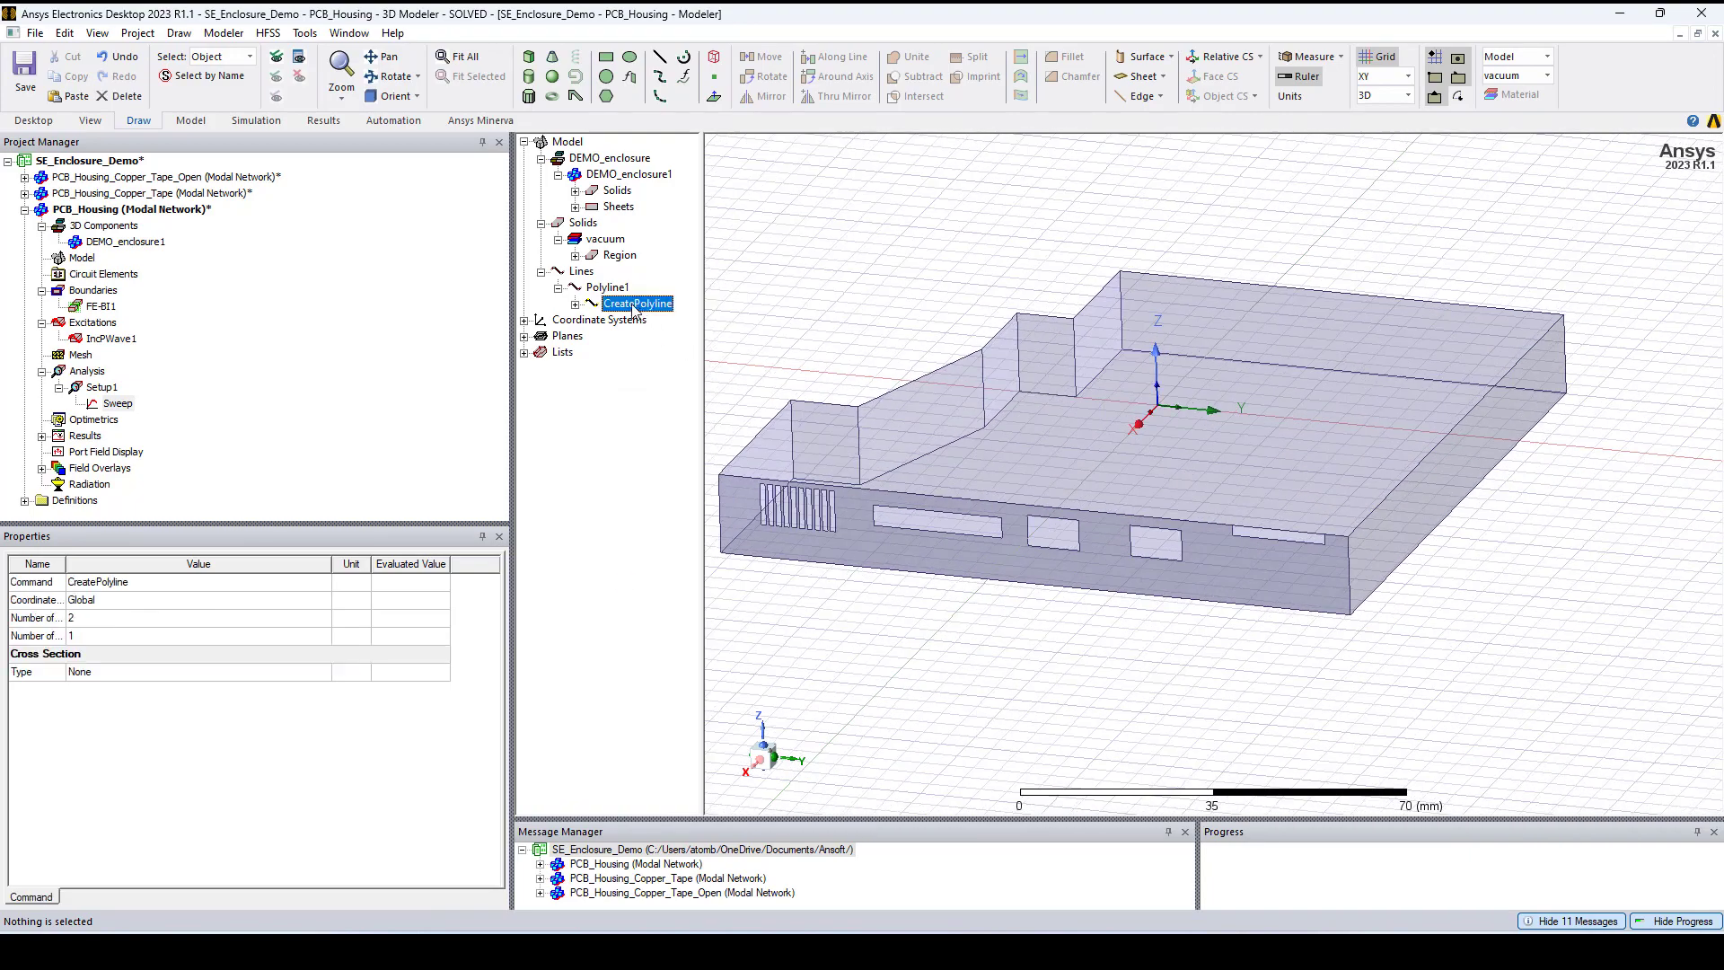
click(614, 291)
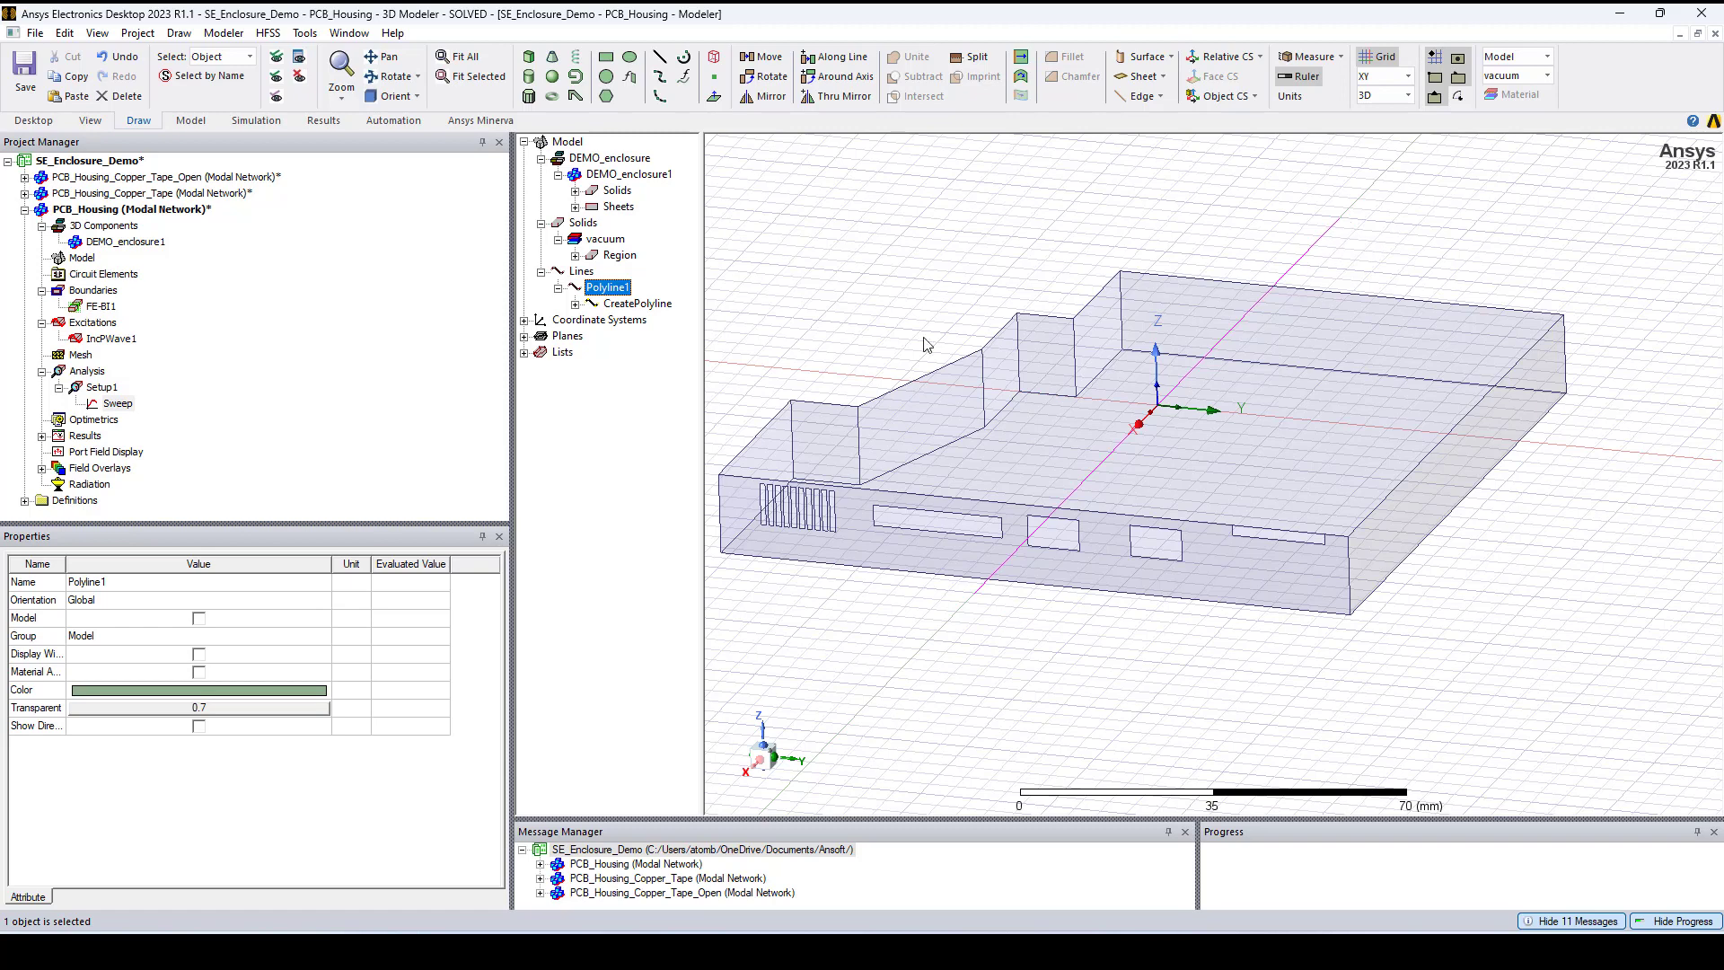
click(42, 436)
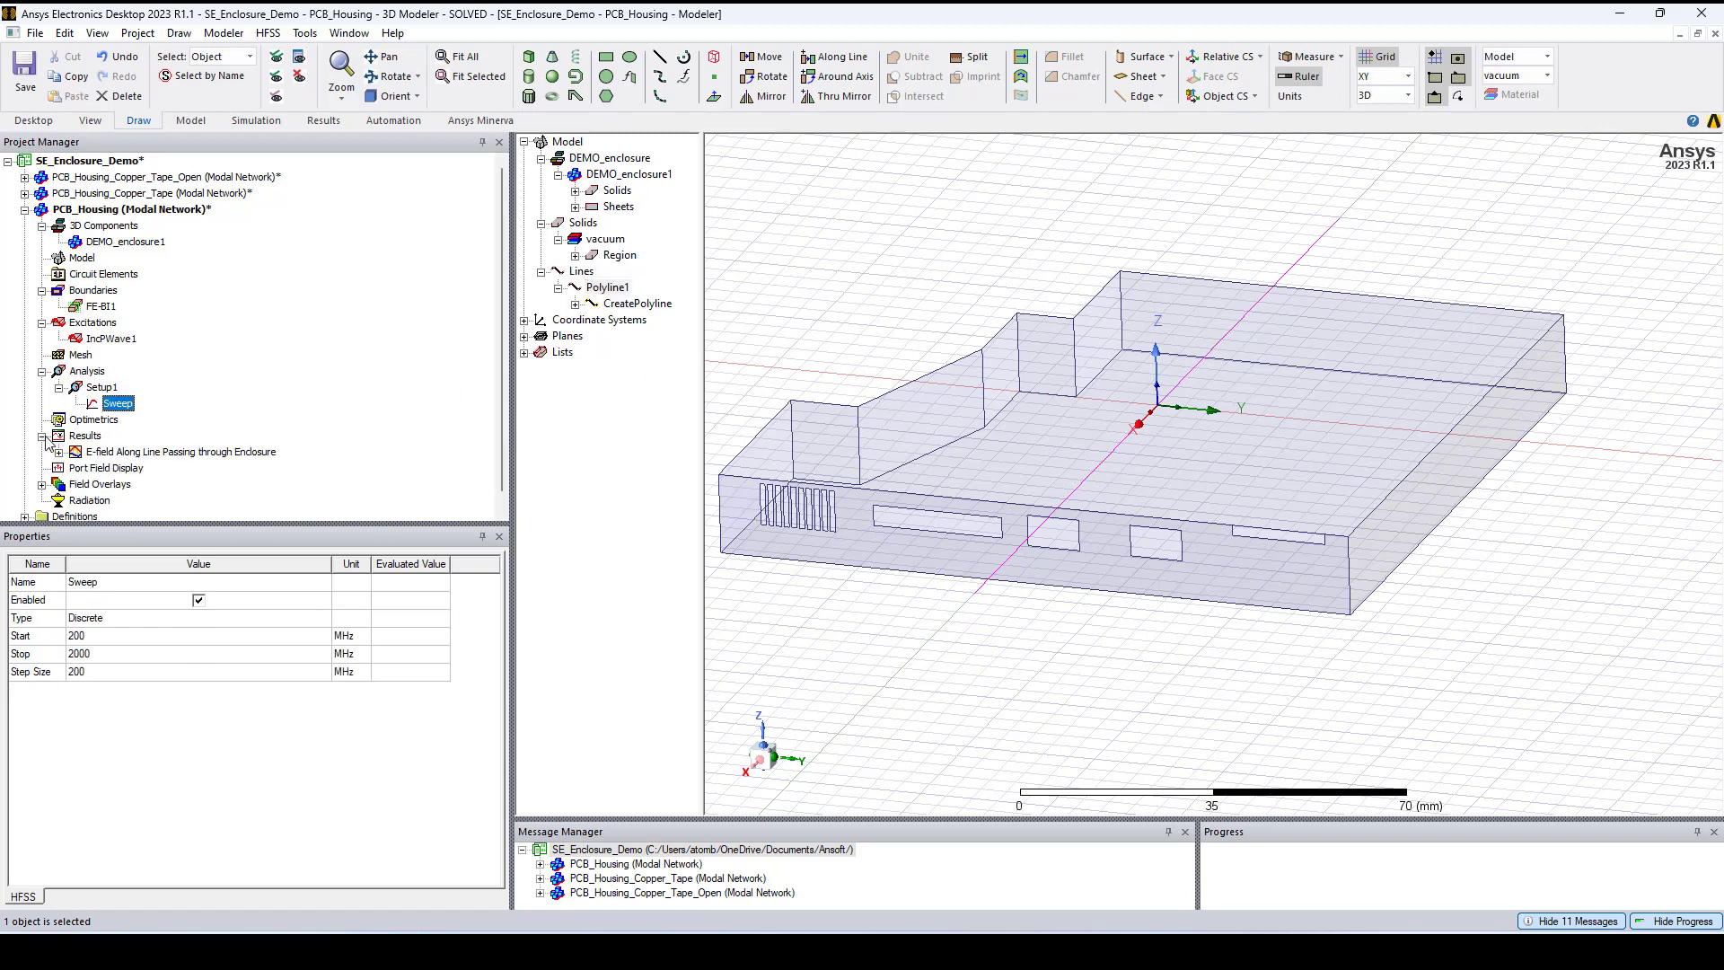
Step: Open the E-field line plot, single out the 0.2GHz and 2GHz traces, and expand E Field overlays
double_click(148, 458)
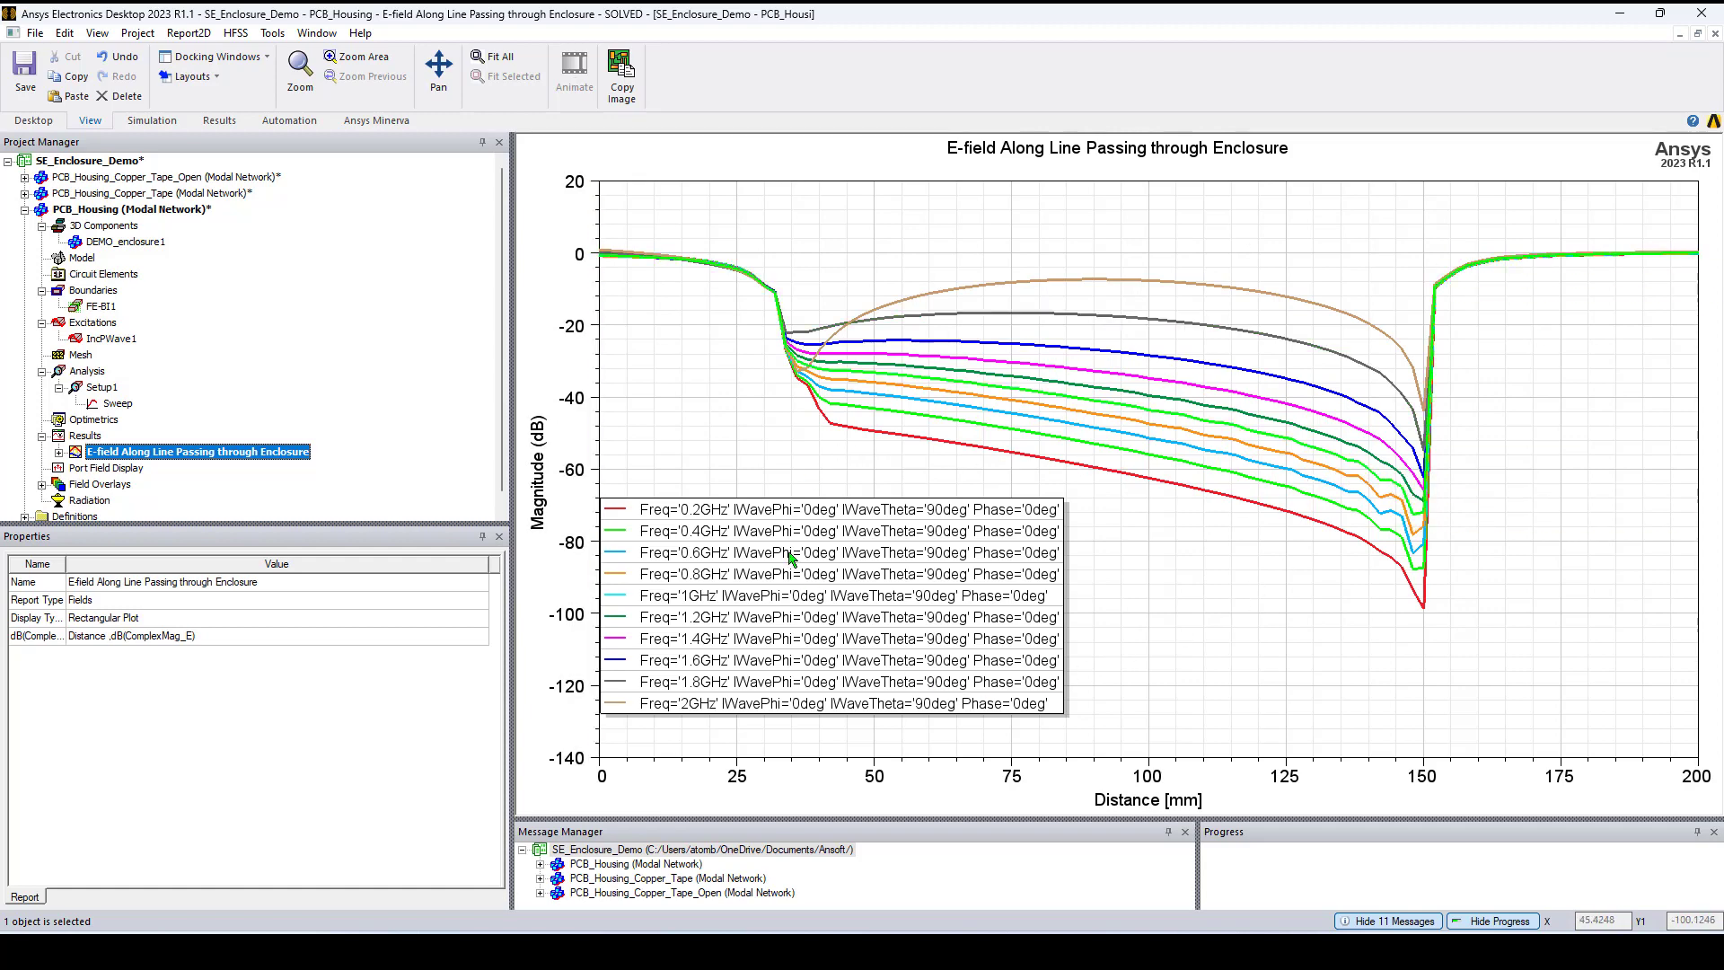
click(777, 507)
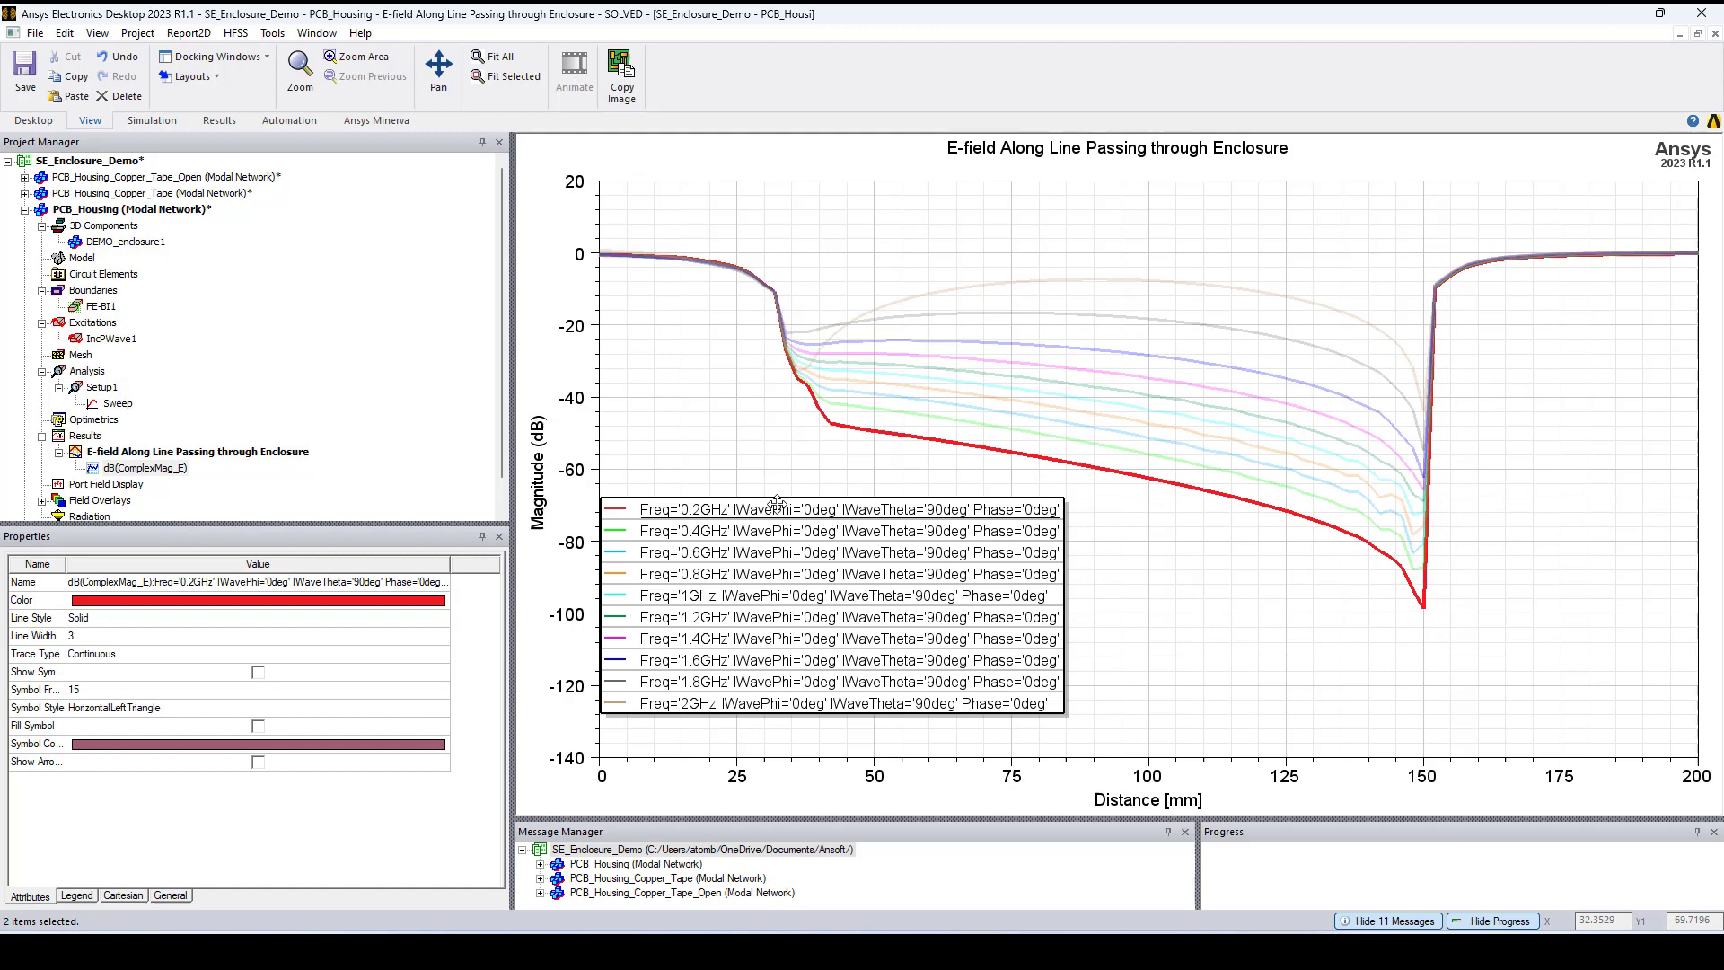
click(802, 704)
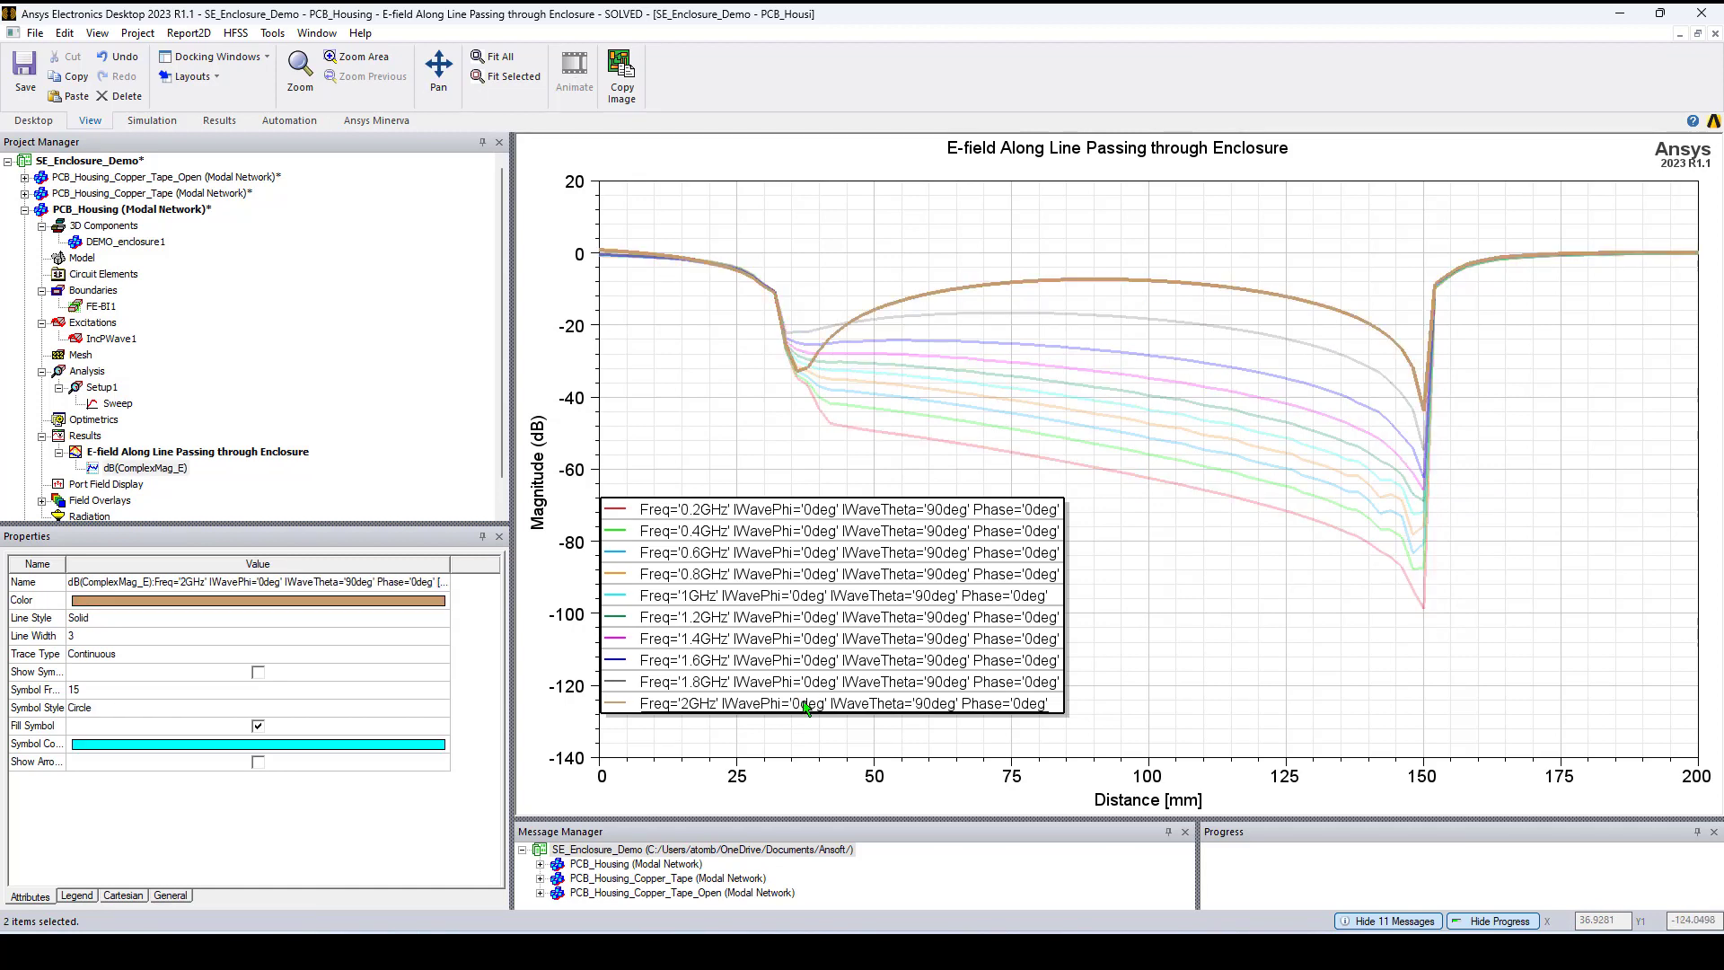
scroll(149, 499, down, 1)
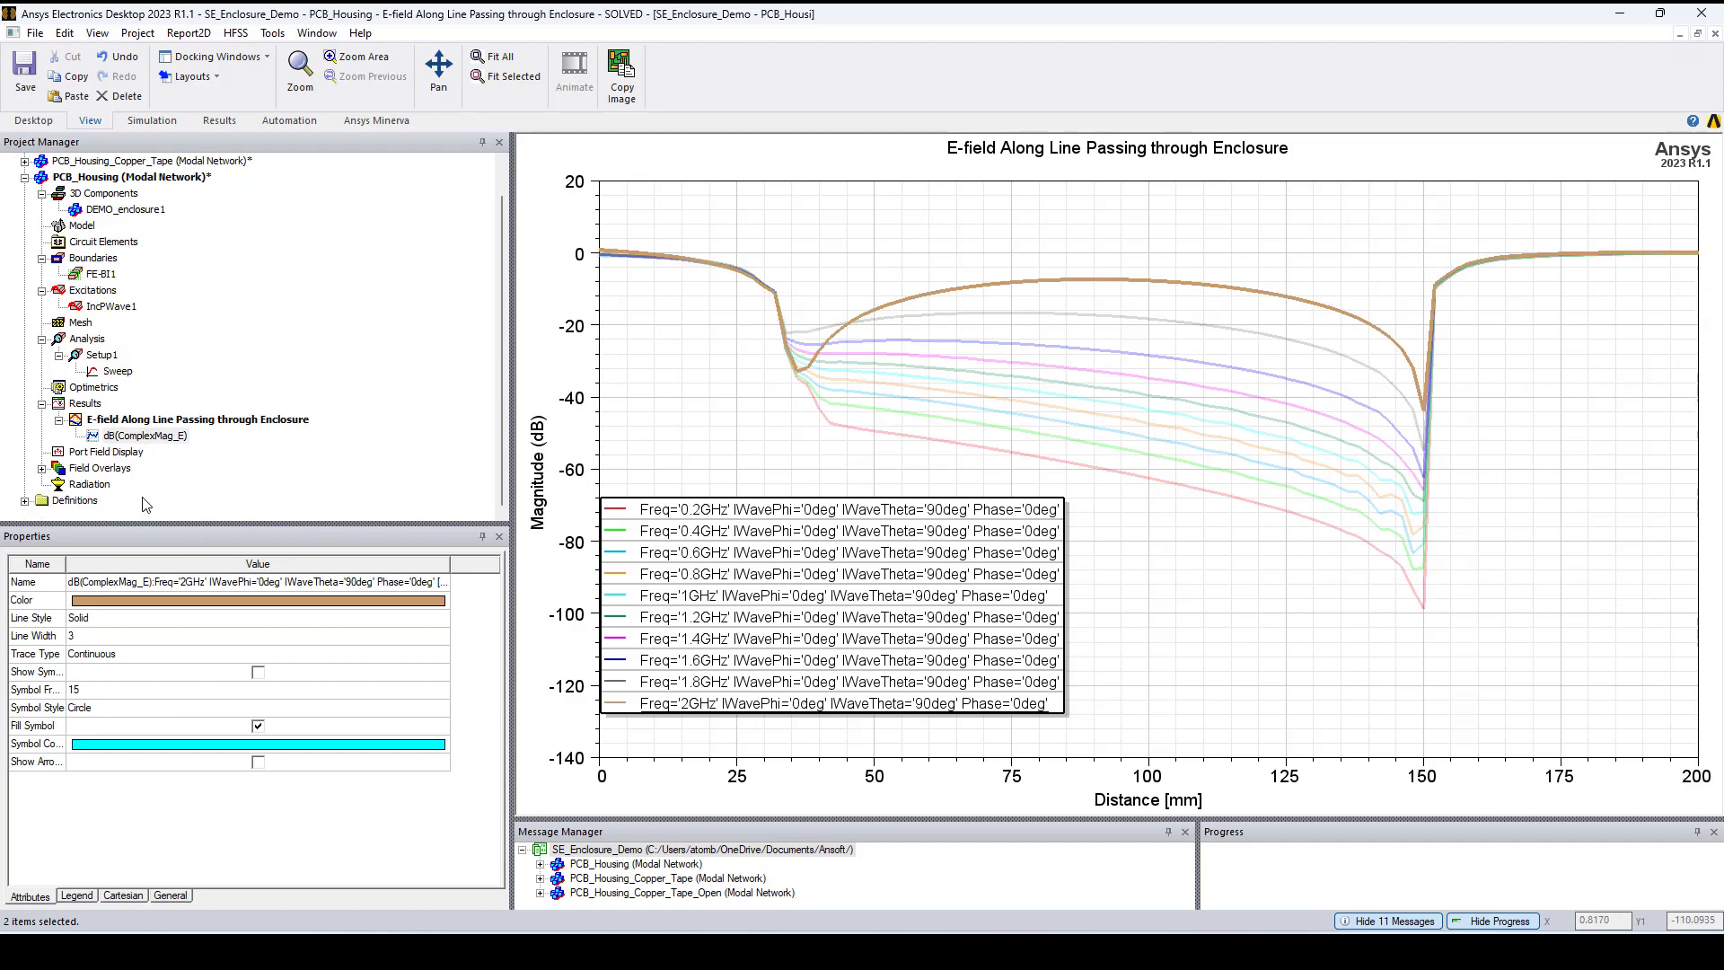
click(44, 469)
click(105, 502)
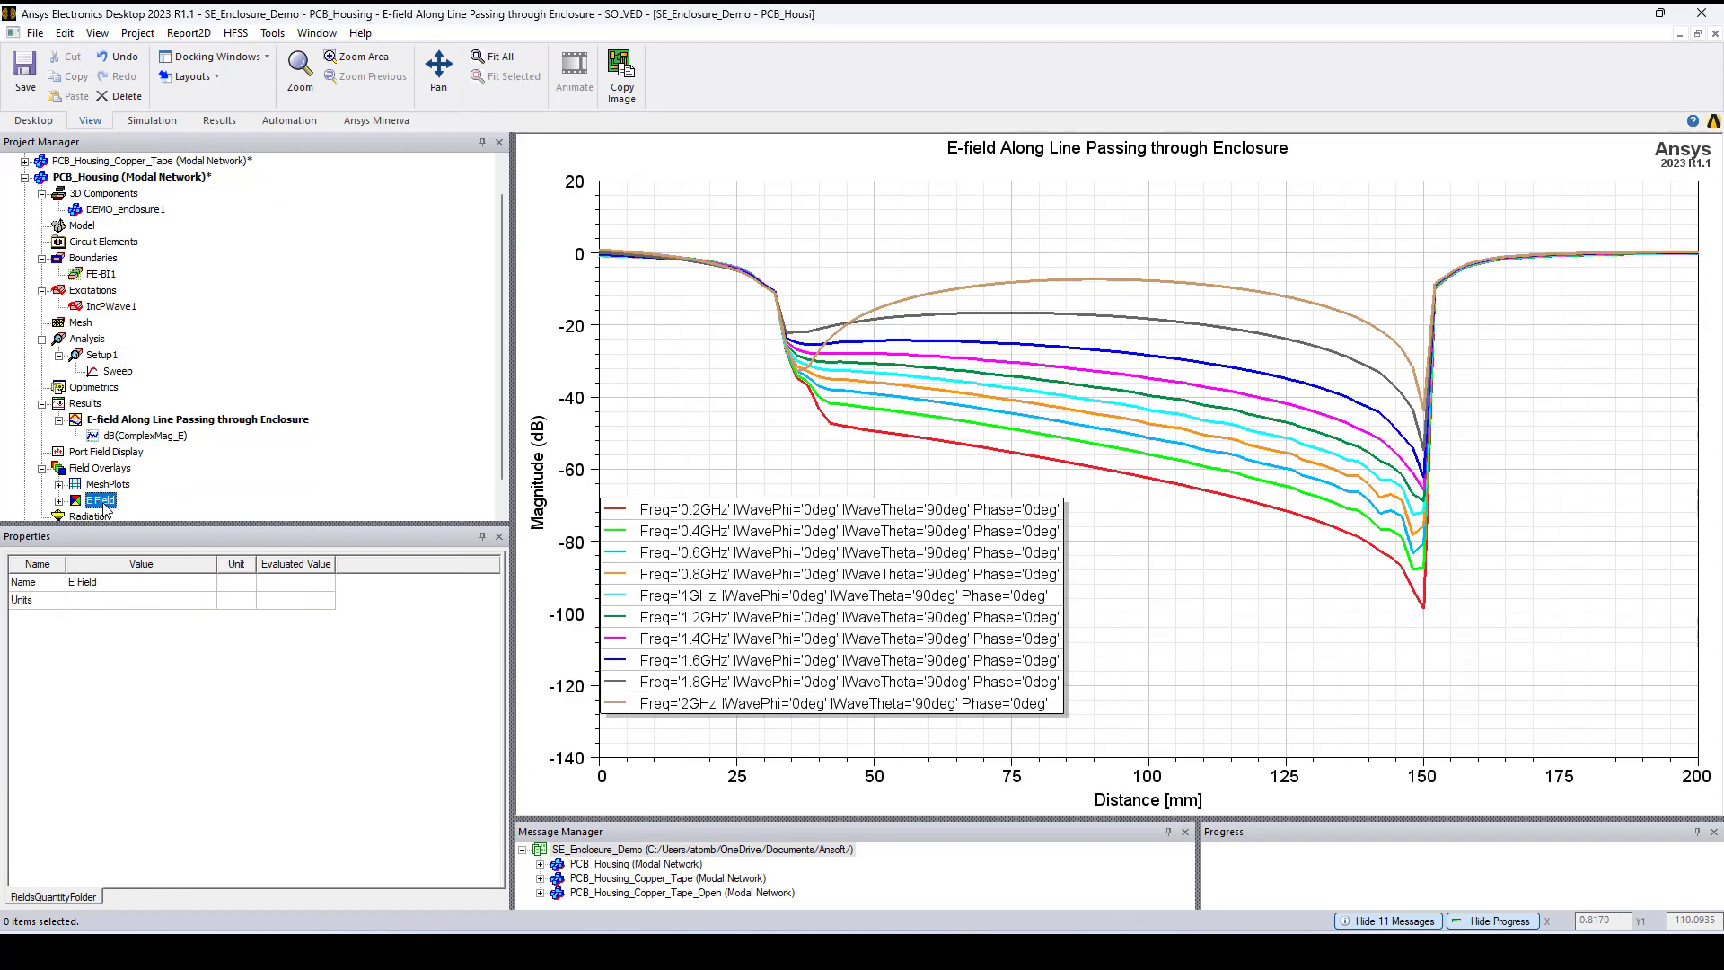
Step: Display the ComplexMag_E1 overlay in 3D and animate it across the frequency sweep
double_click(162, 488)
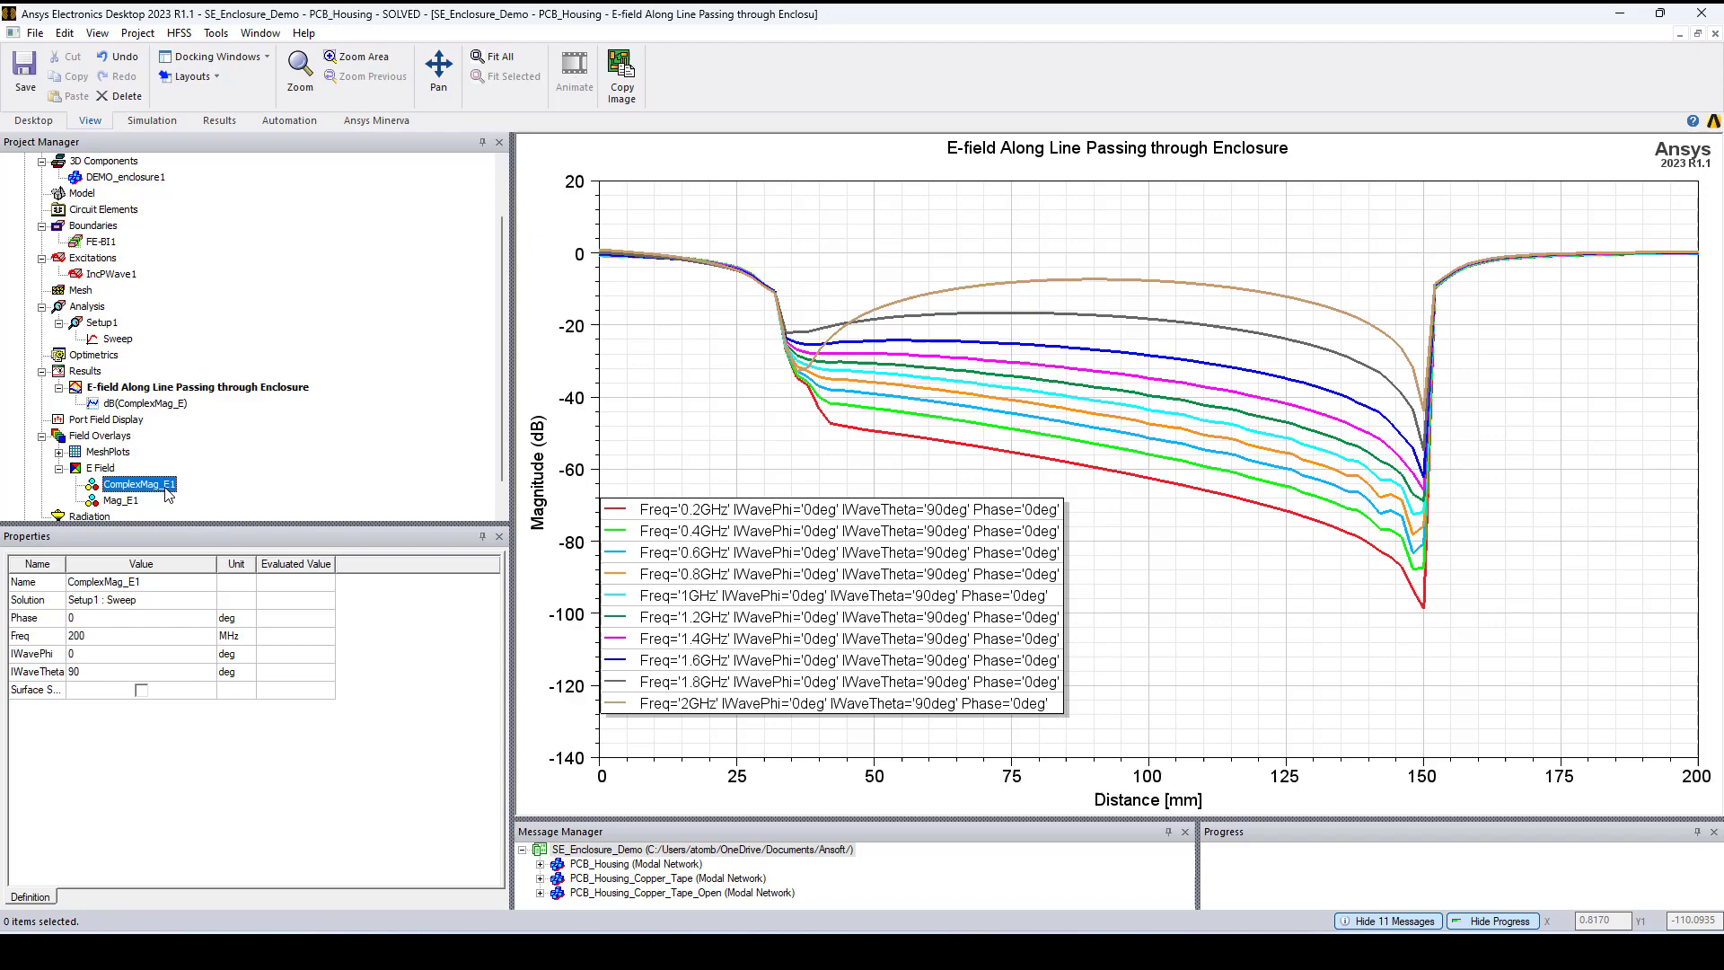
scroll(1058, 558, down, 2)
scroll(957, 589, down, 2)
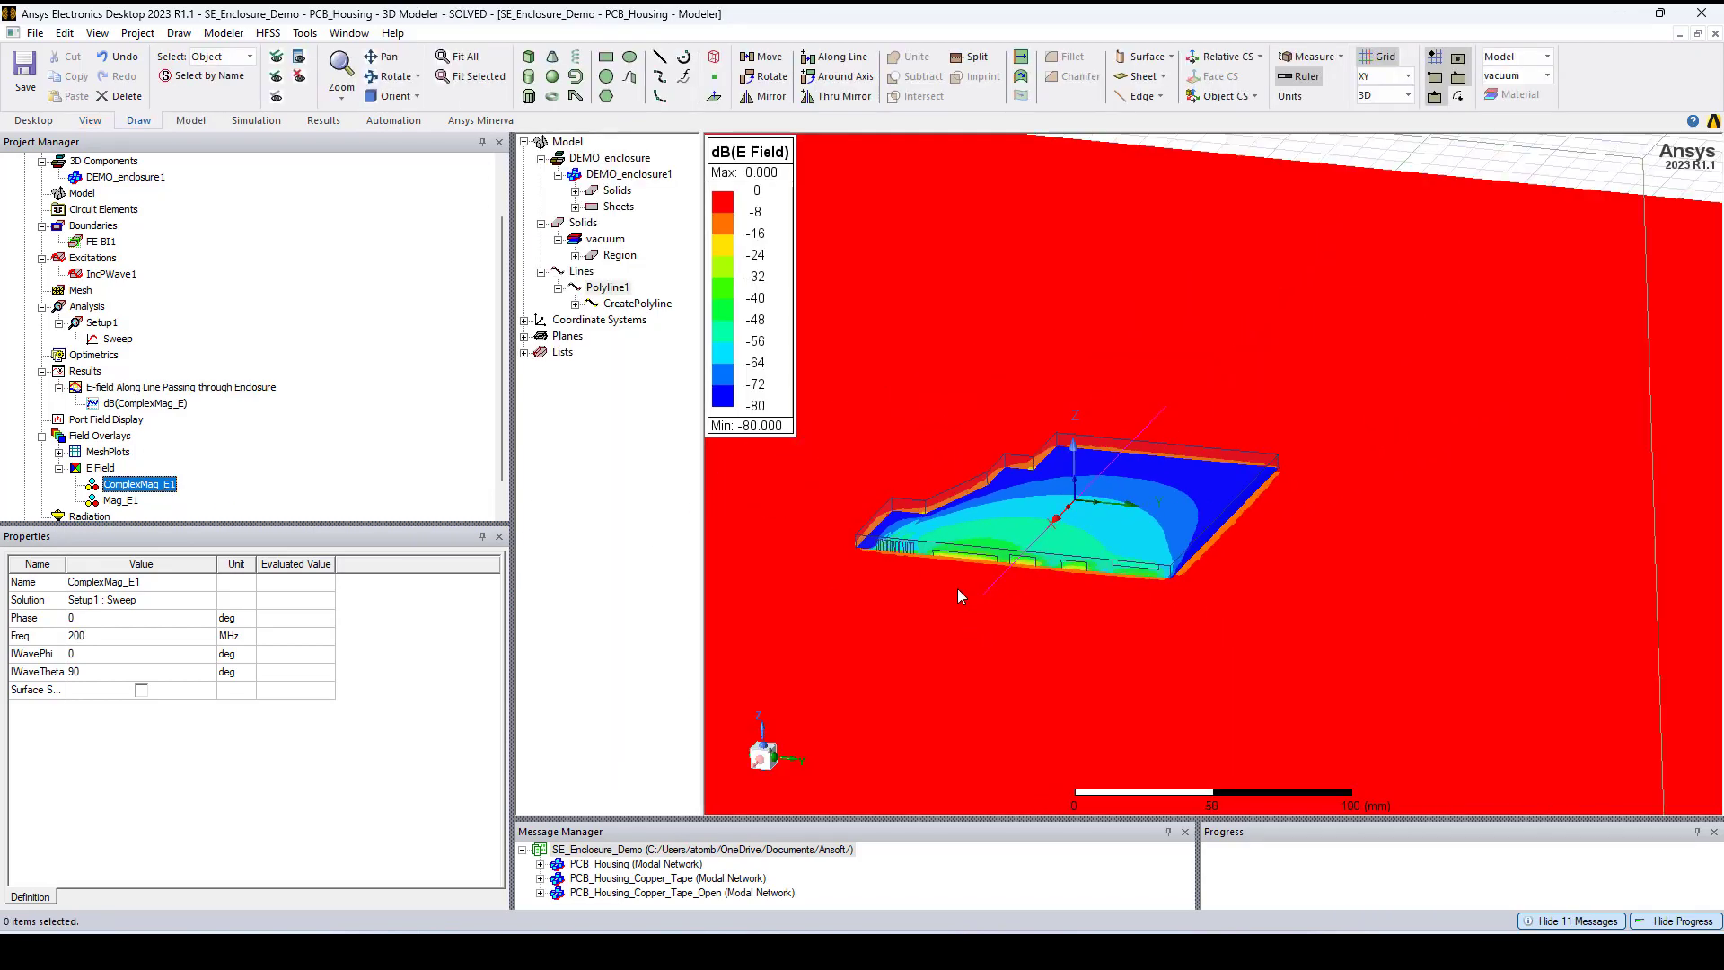
scroll(996, 616, down, 2)
scroll(997, 616, down, 2)
scroll(971, 630, down, 2)
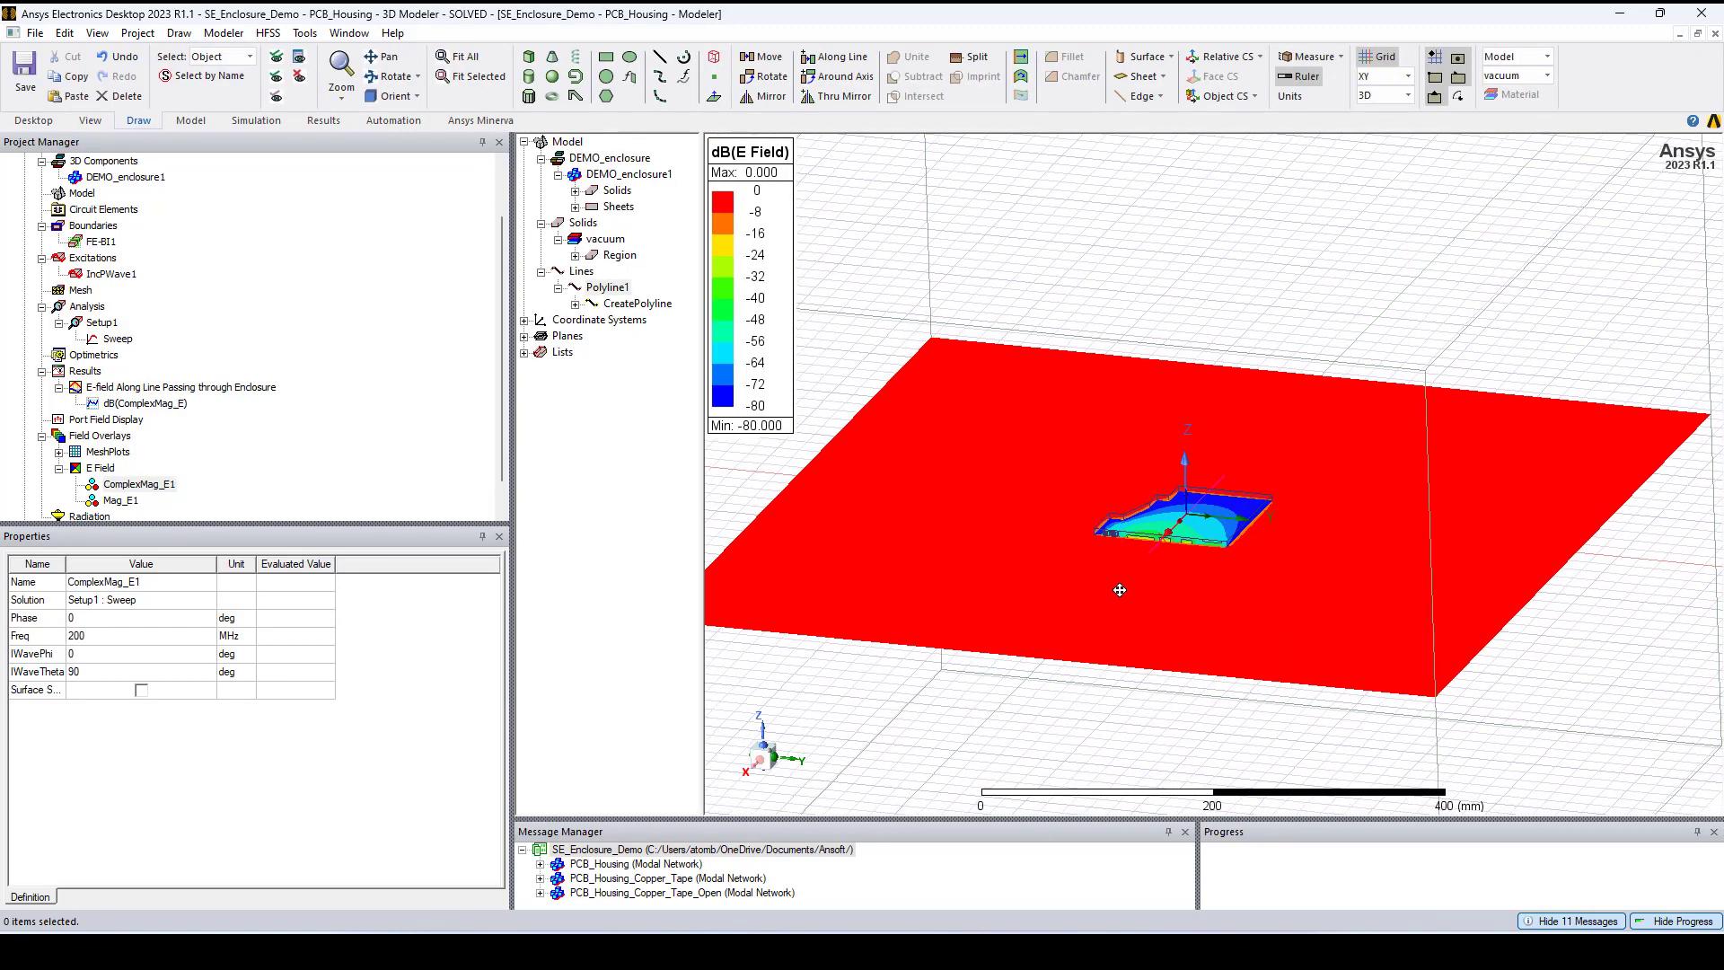
scroll(1111, 596, down, 2)
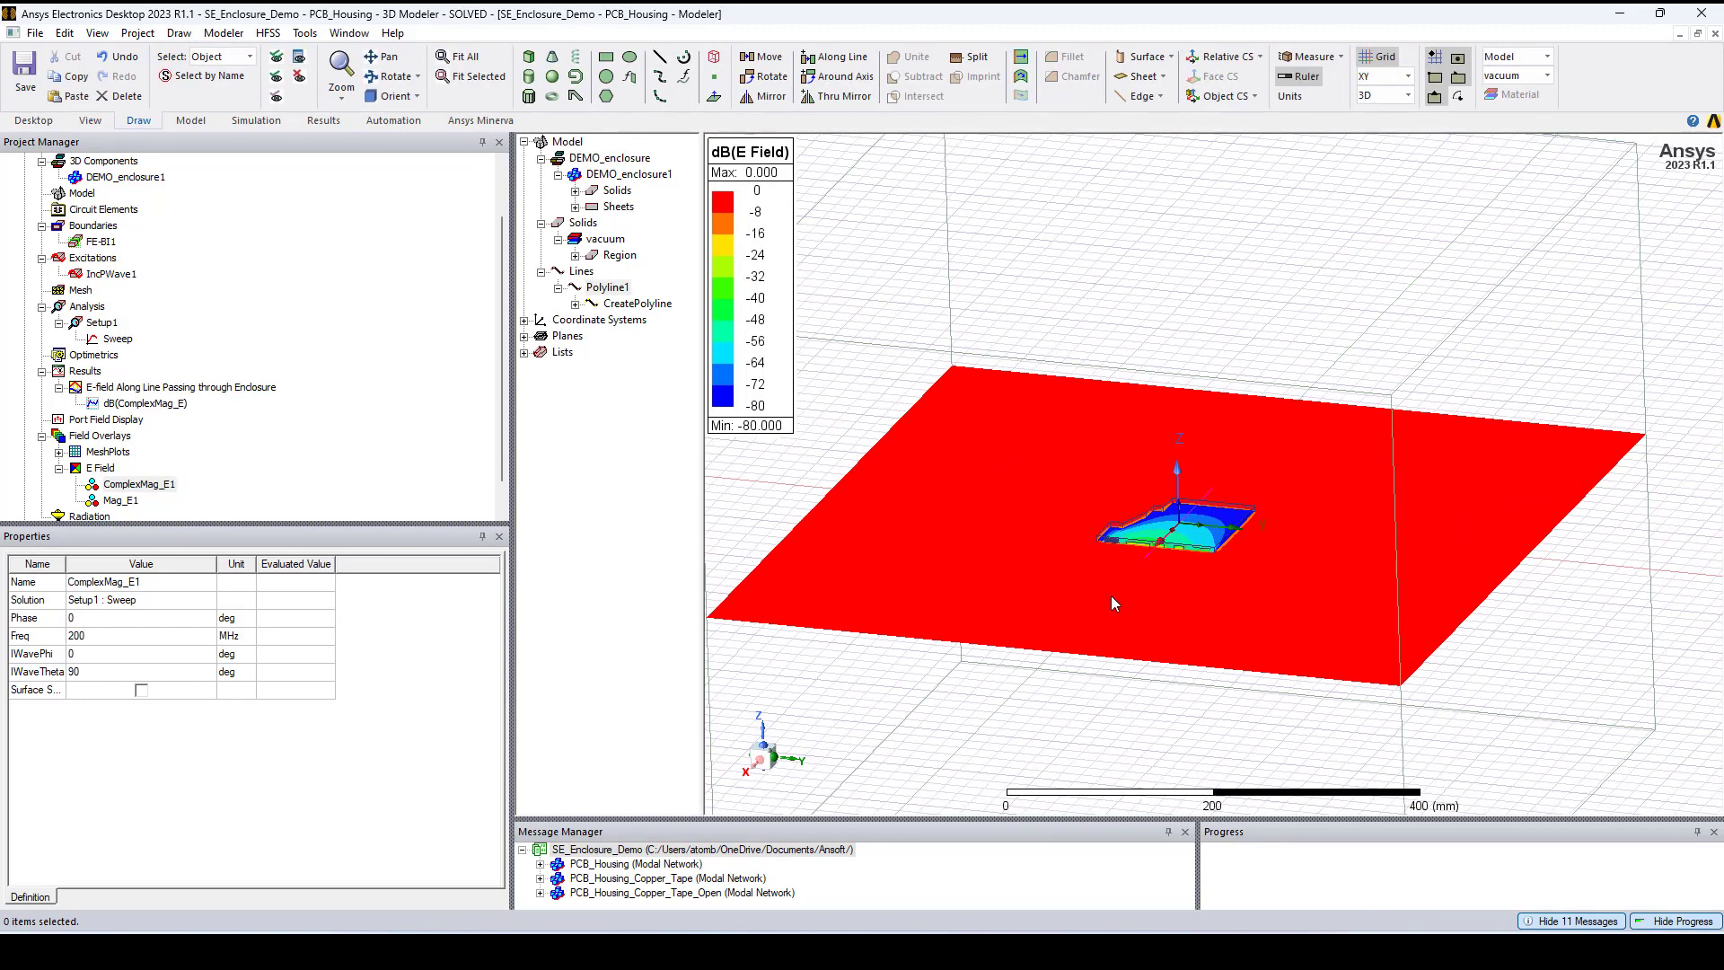
right_click(131, 485)
click(226, 621)
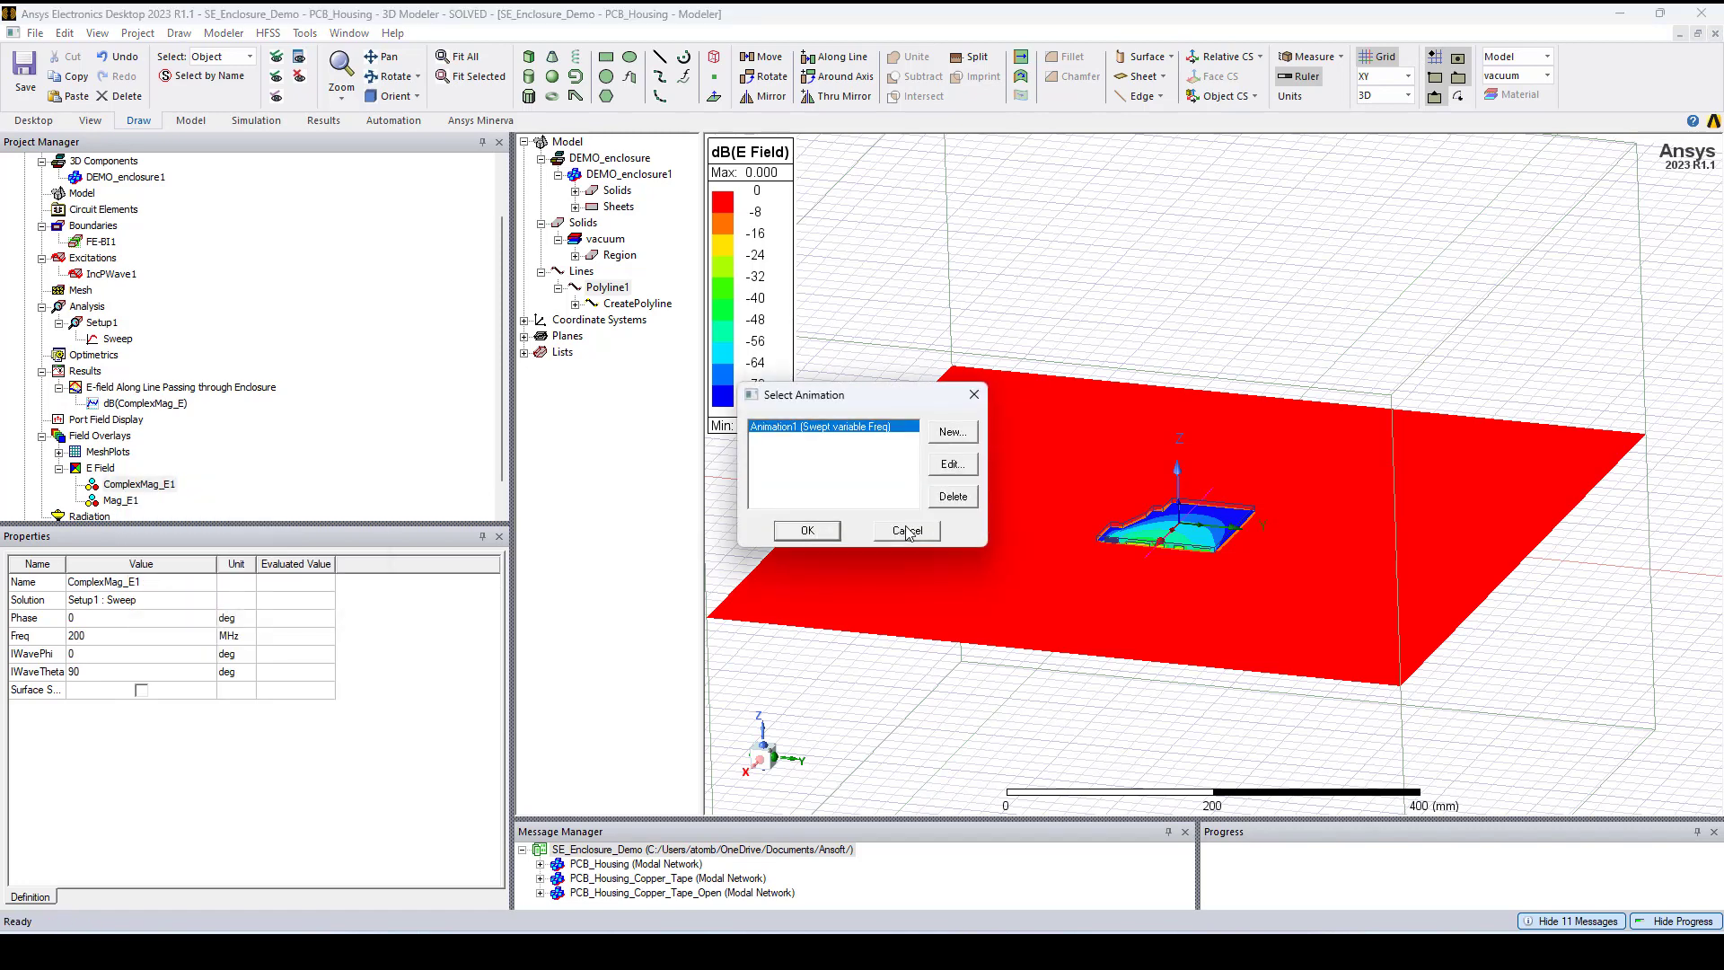
click(802, 531)
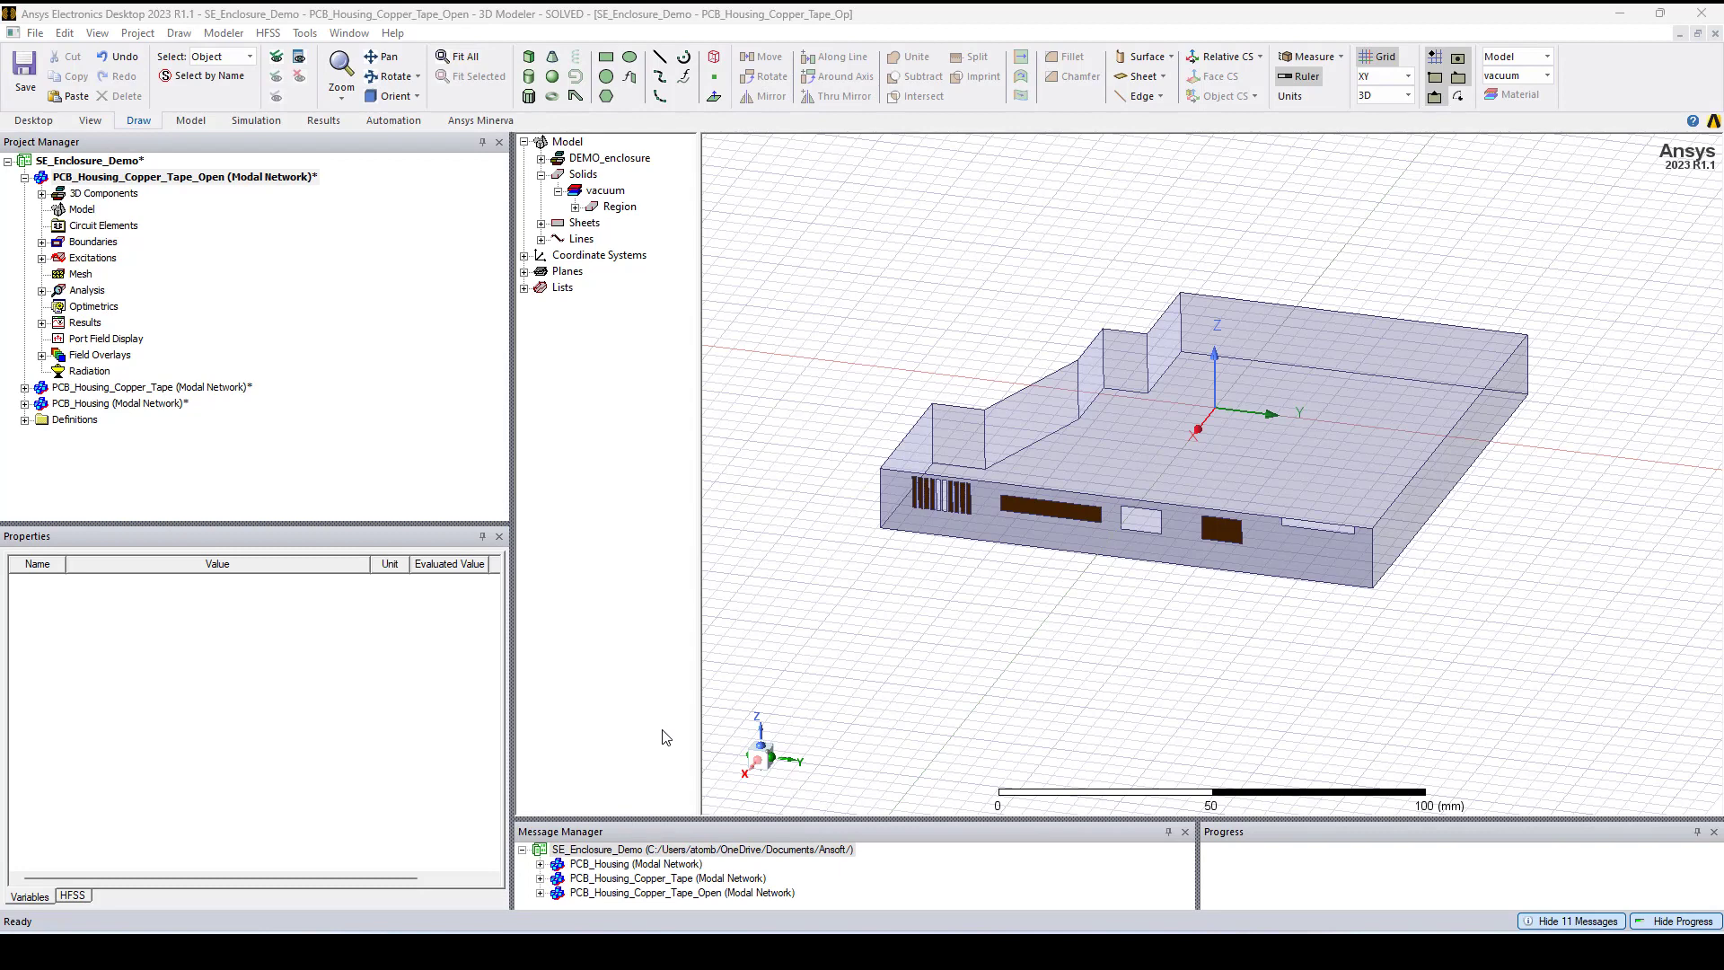
Step: Review the FiniteCond1 copper tape boundary unchanged, then open the E-field Along Line report
click(42, 242)
click(108, 276)
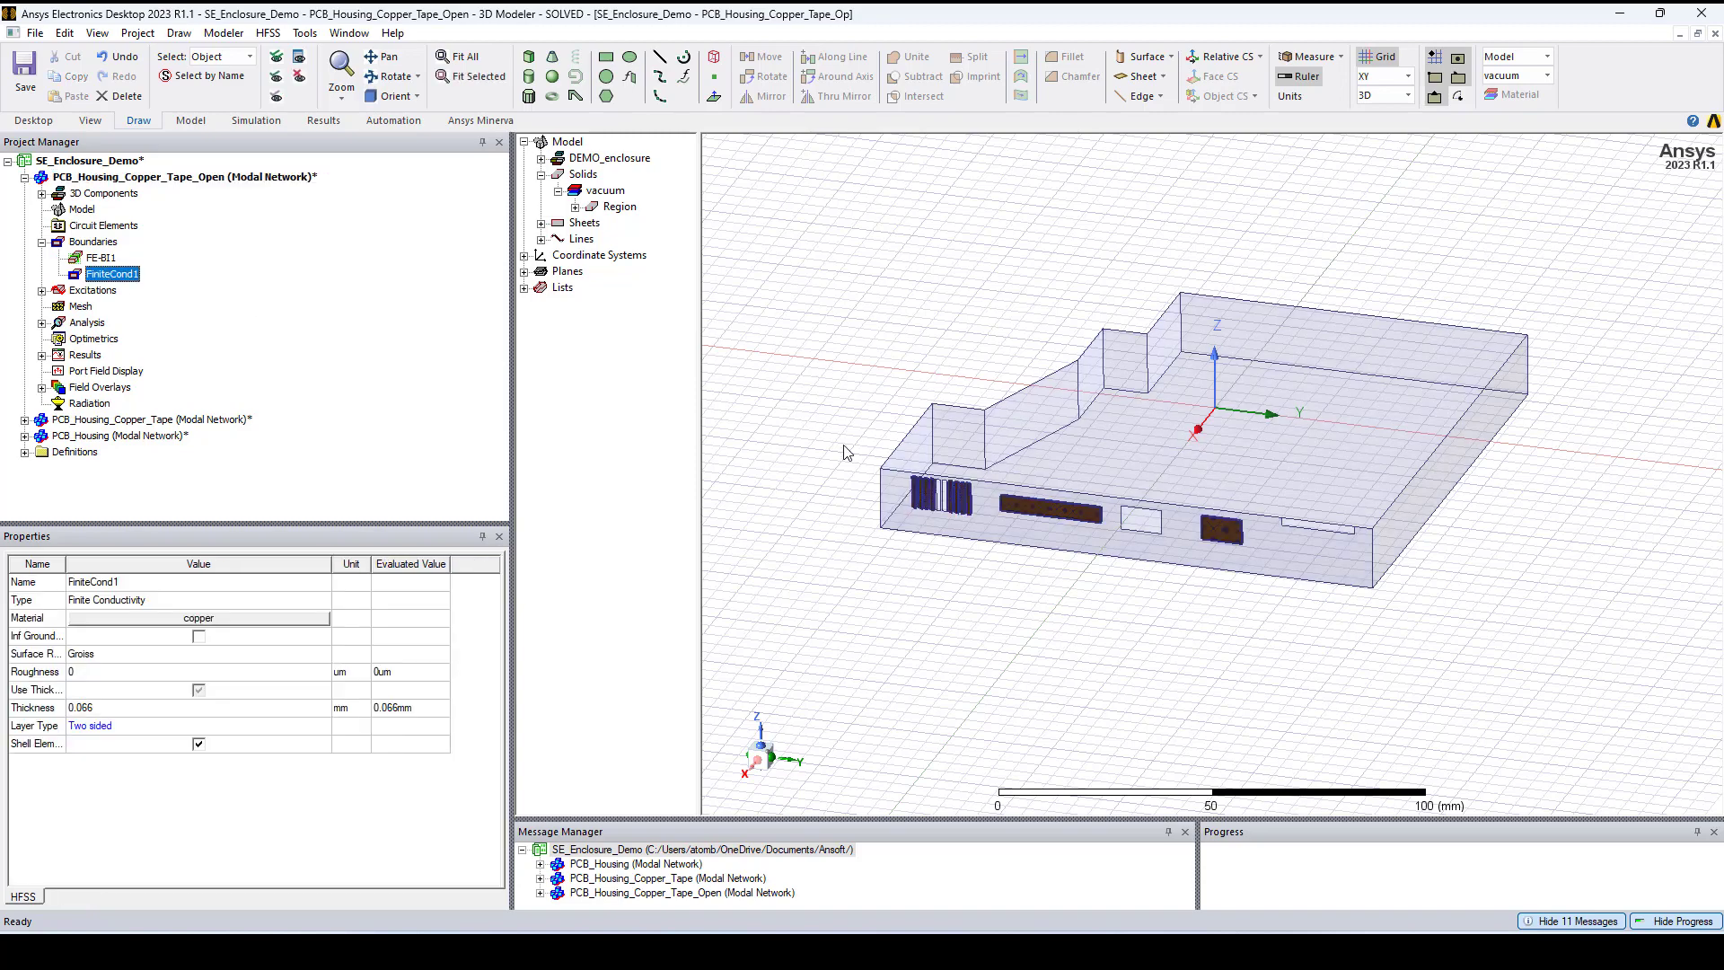
scroll(845, 453, up, 2)
scroll(942, 471, up, 2)
scroll(1155, 514, up, 2)
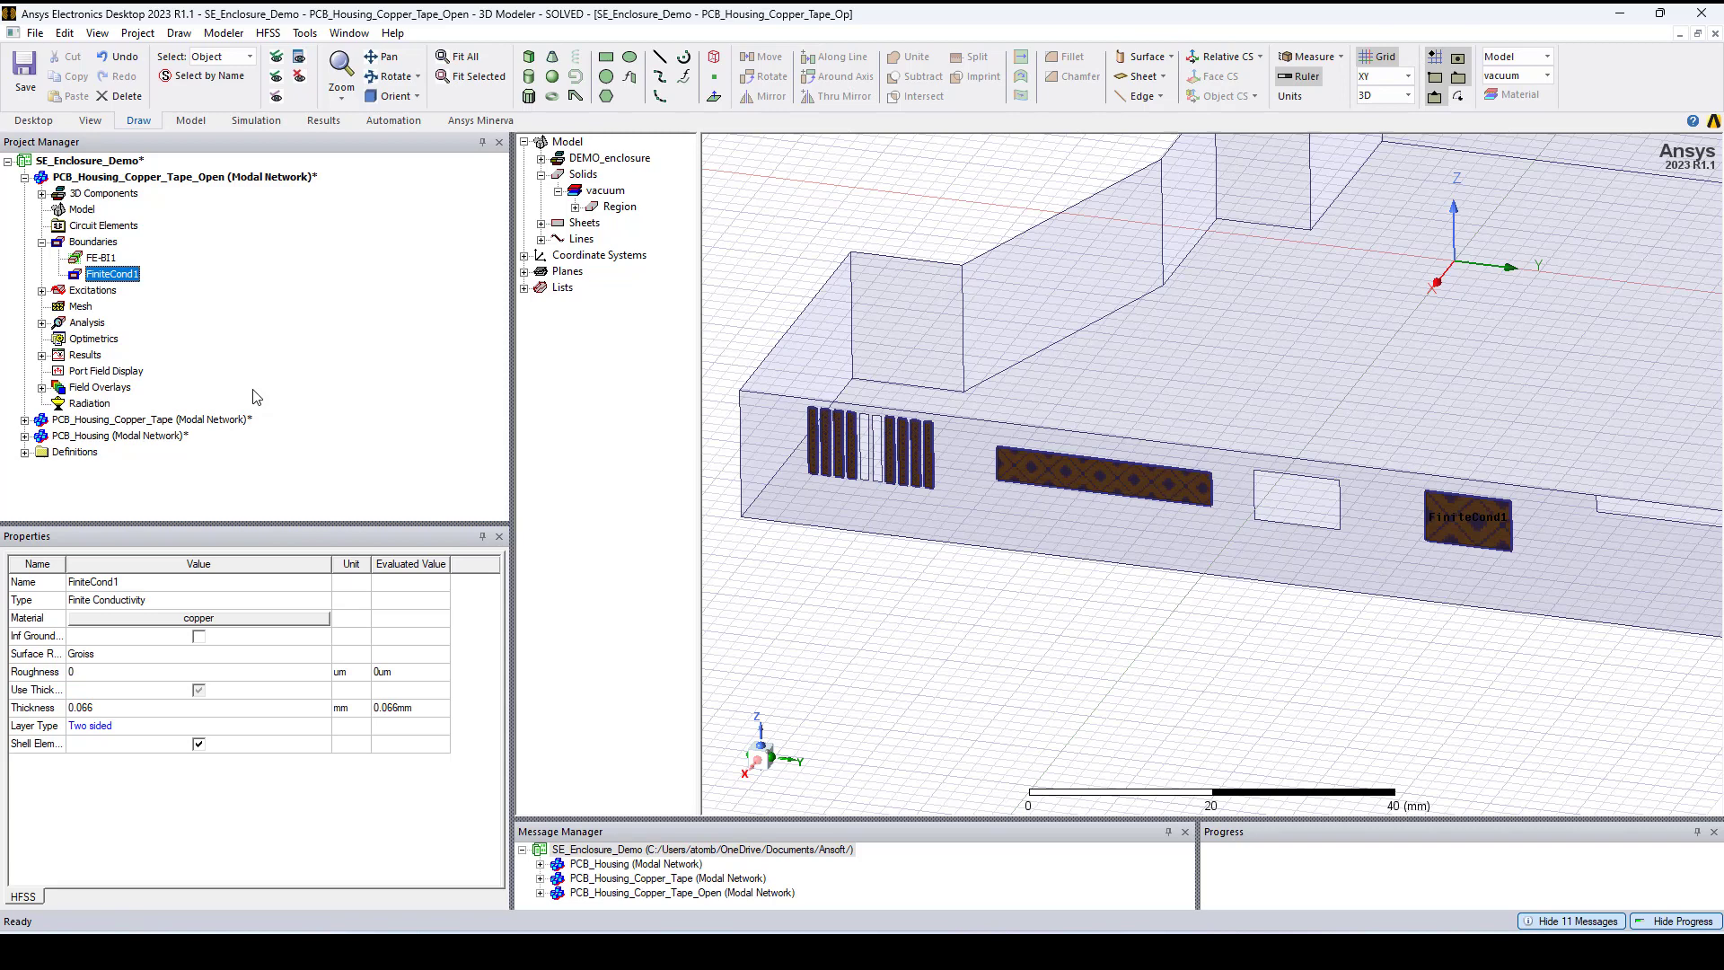
double_click(108, 273)
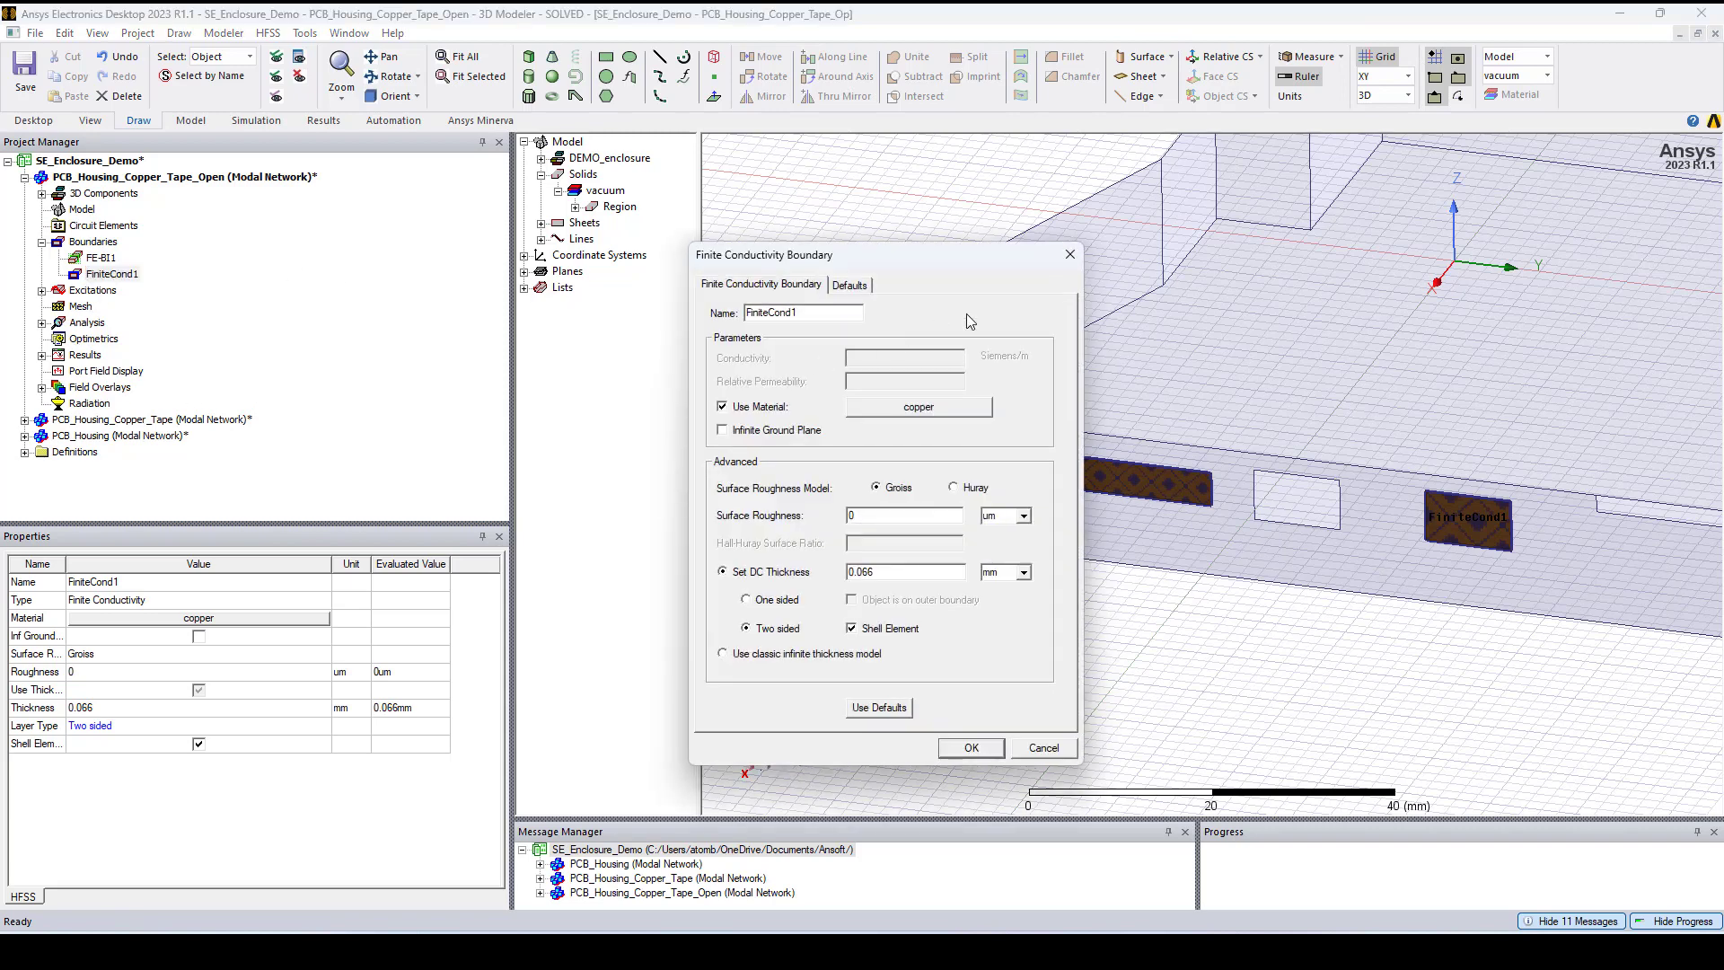
click(1070, 254)
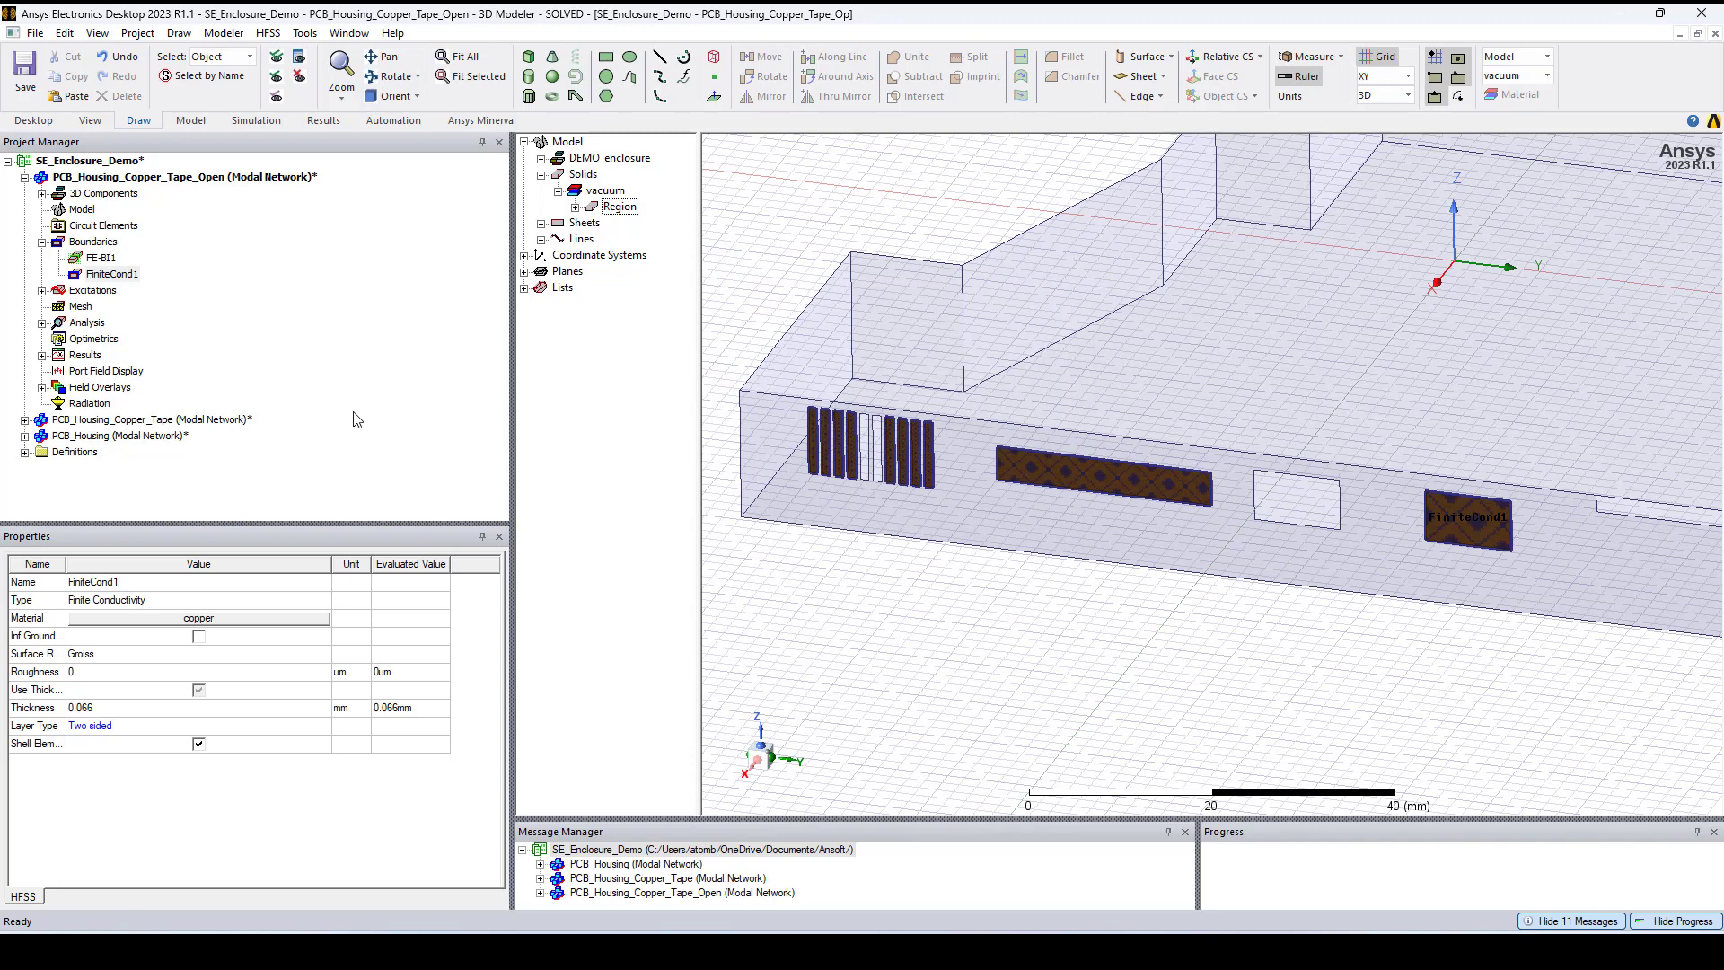
click(41, 355)
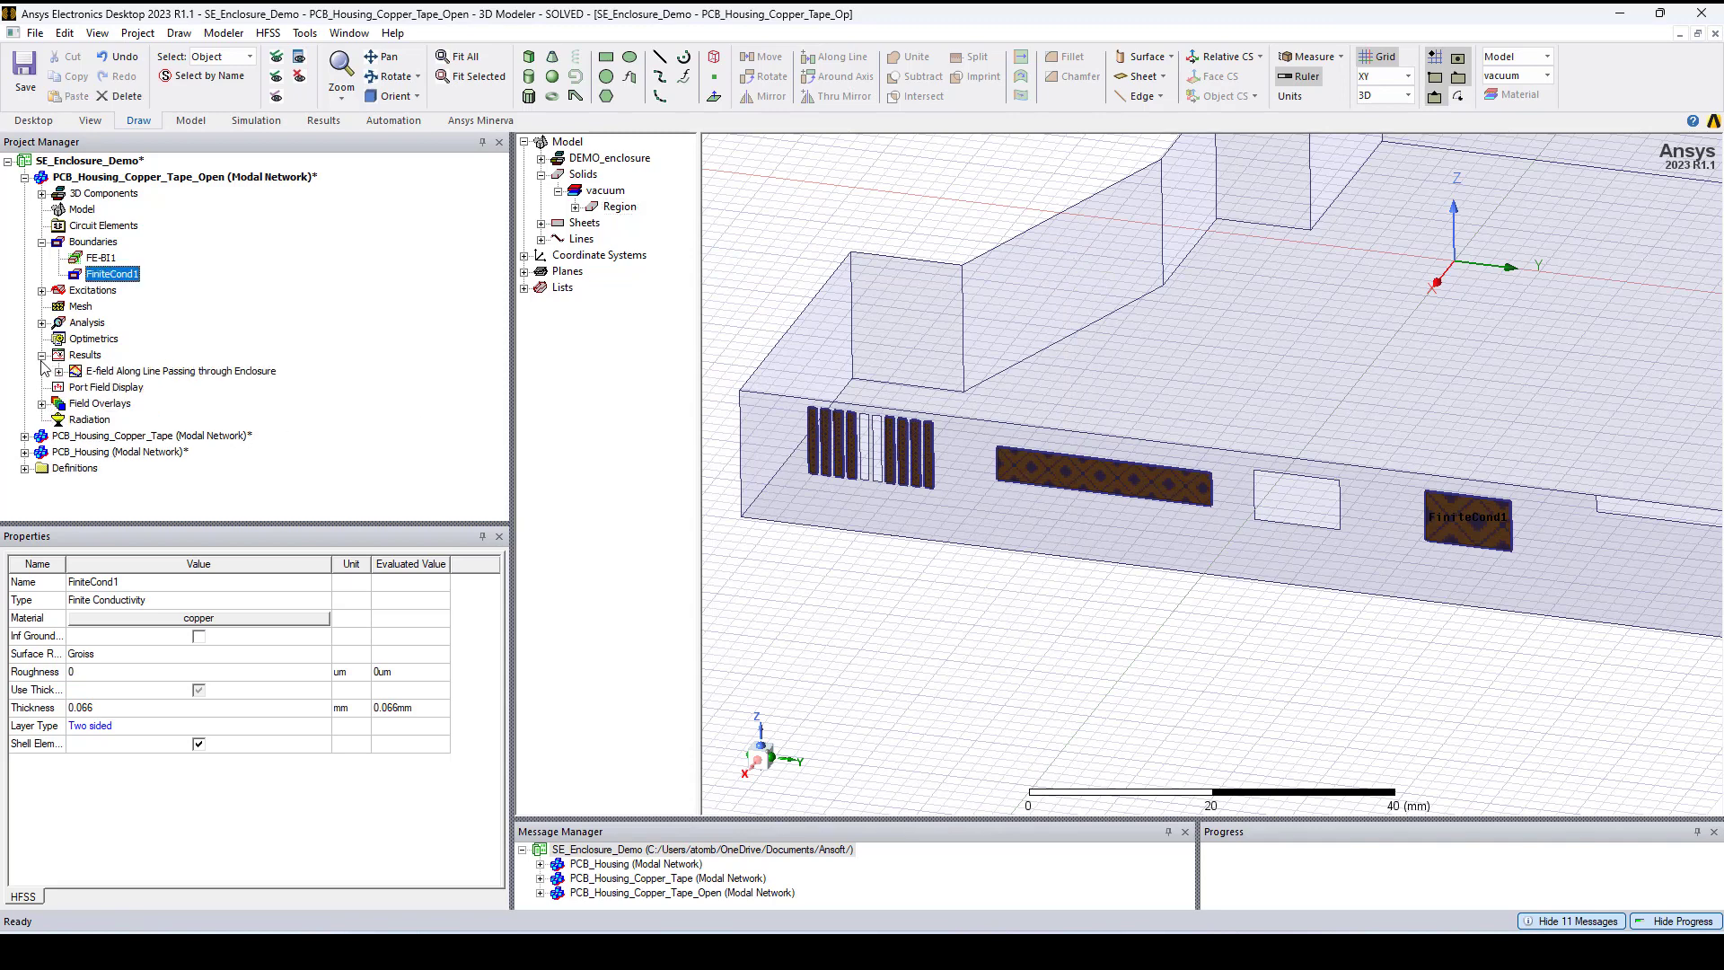
double_click(136, 372)
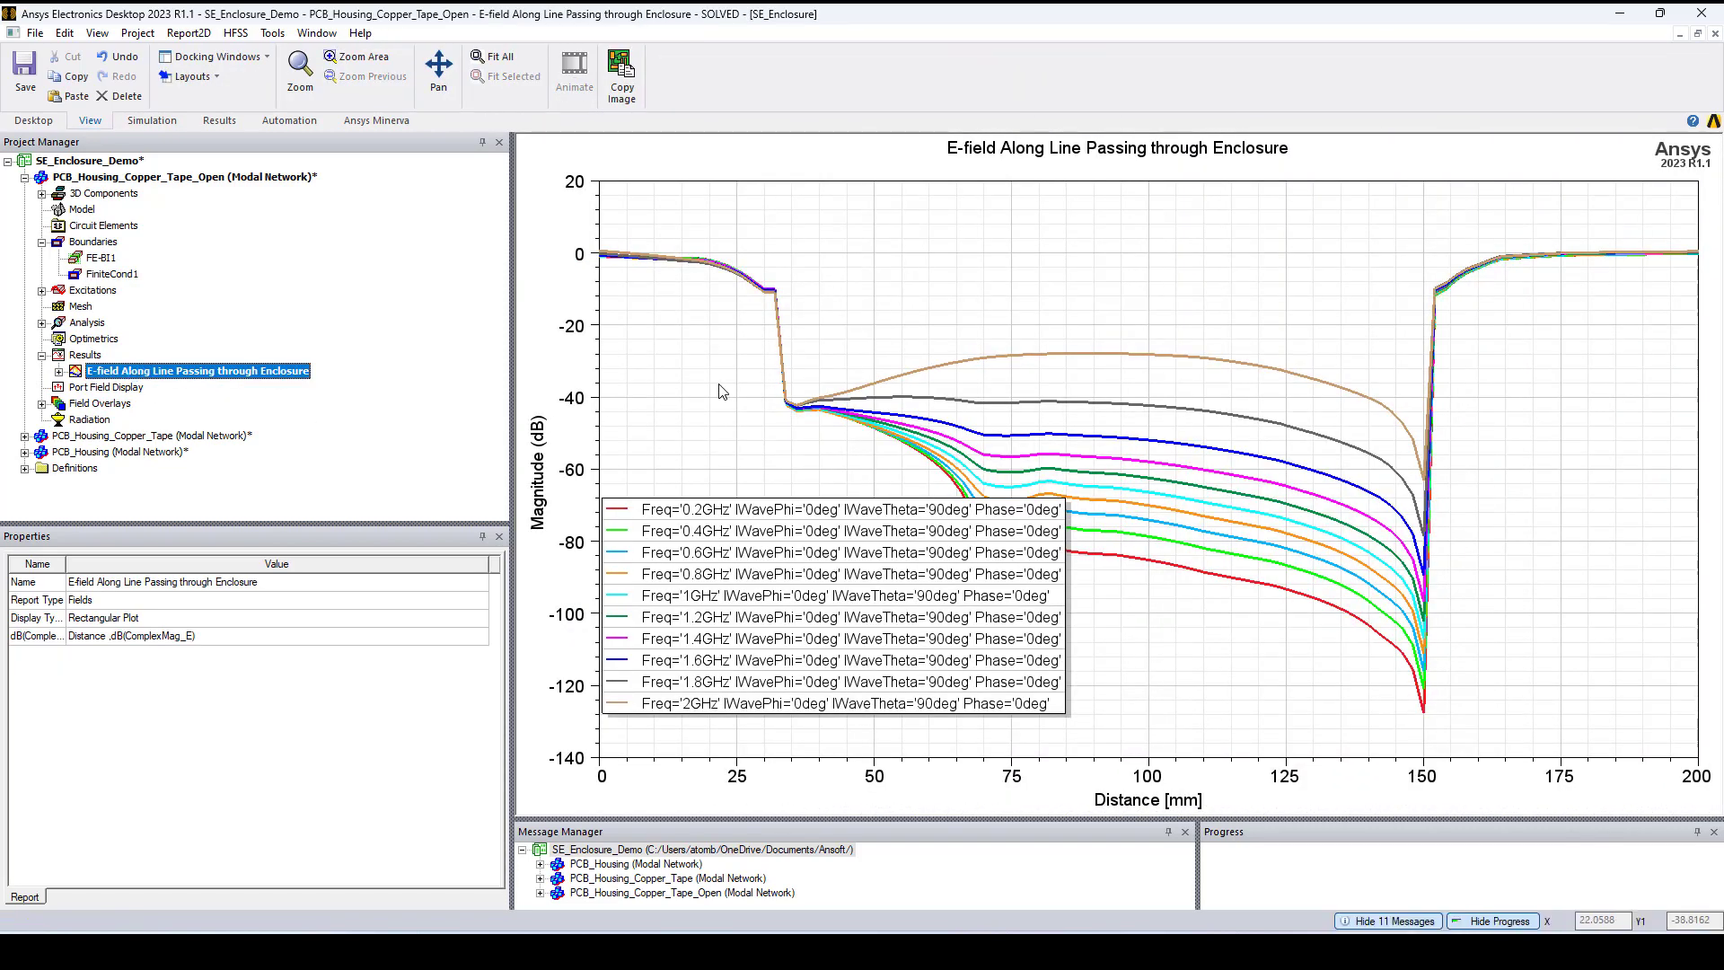
Step: Single out the 2GHz trace and expand the Field Overlays > E Field folder
click(778, 707)
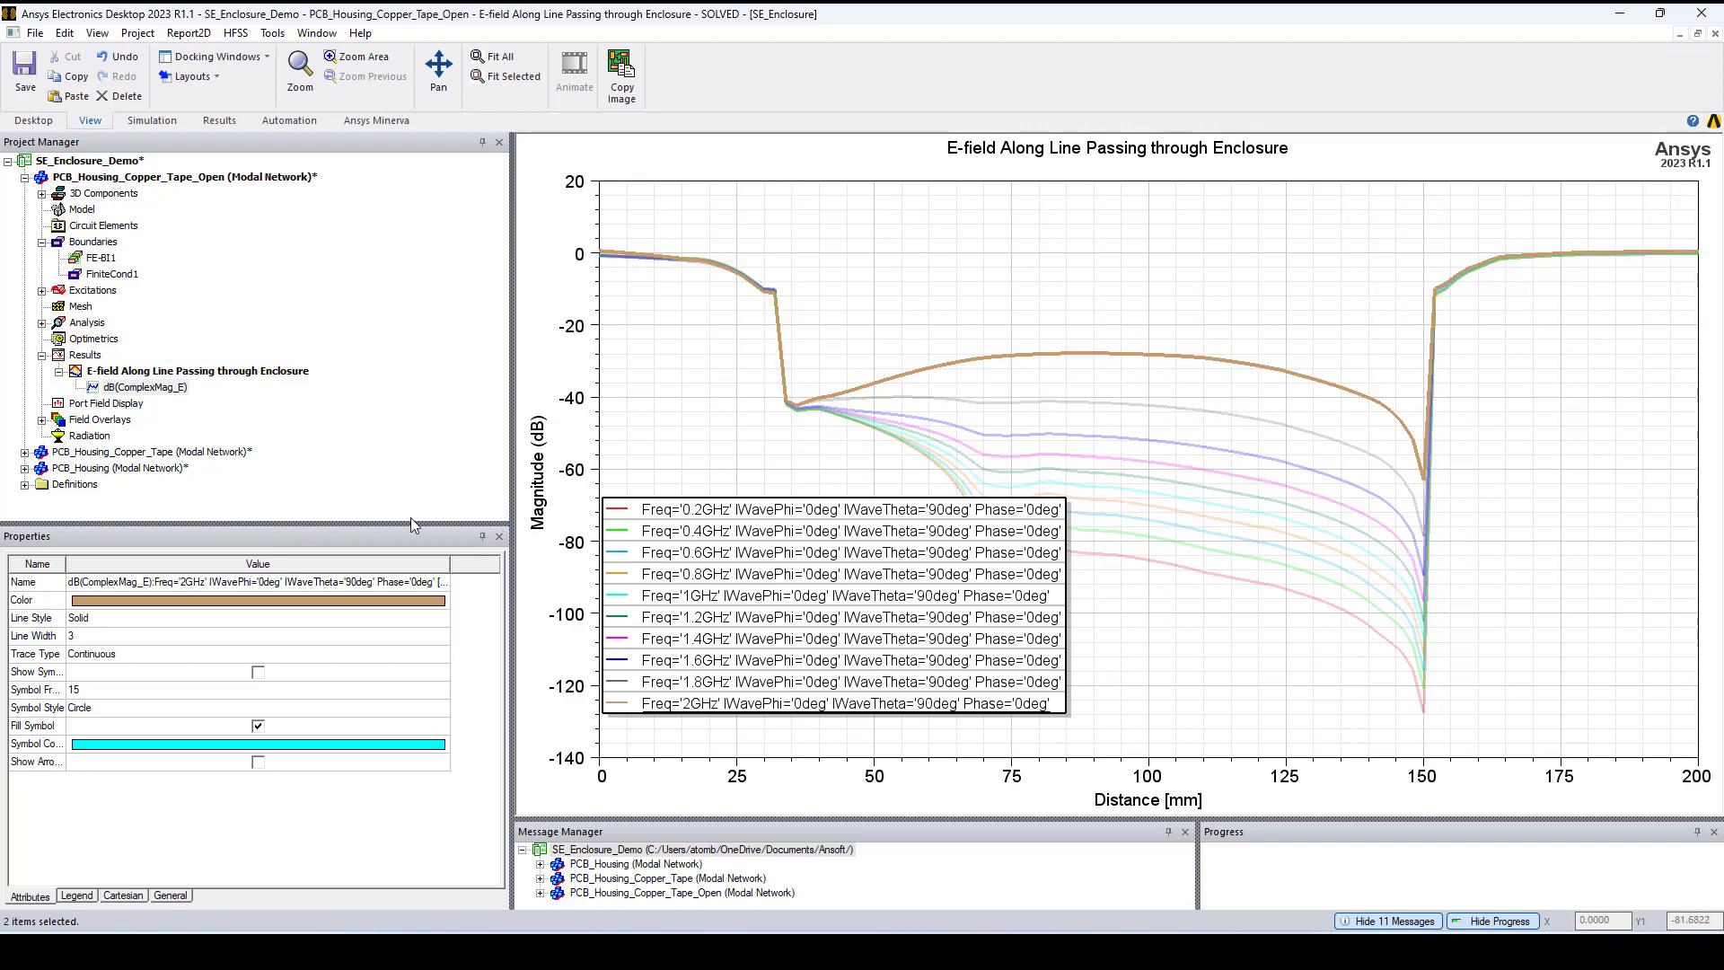
click(42, 418)
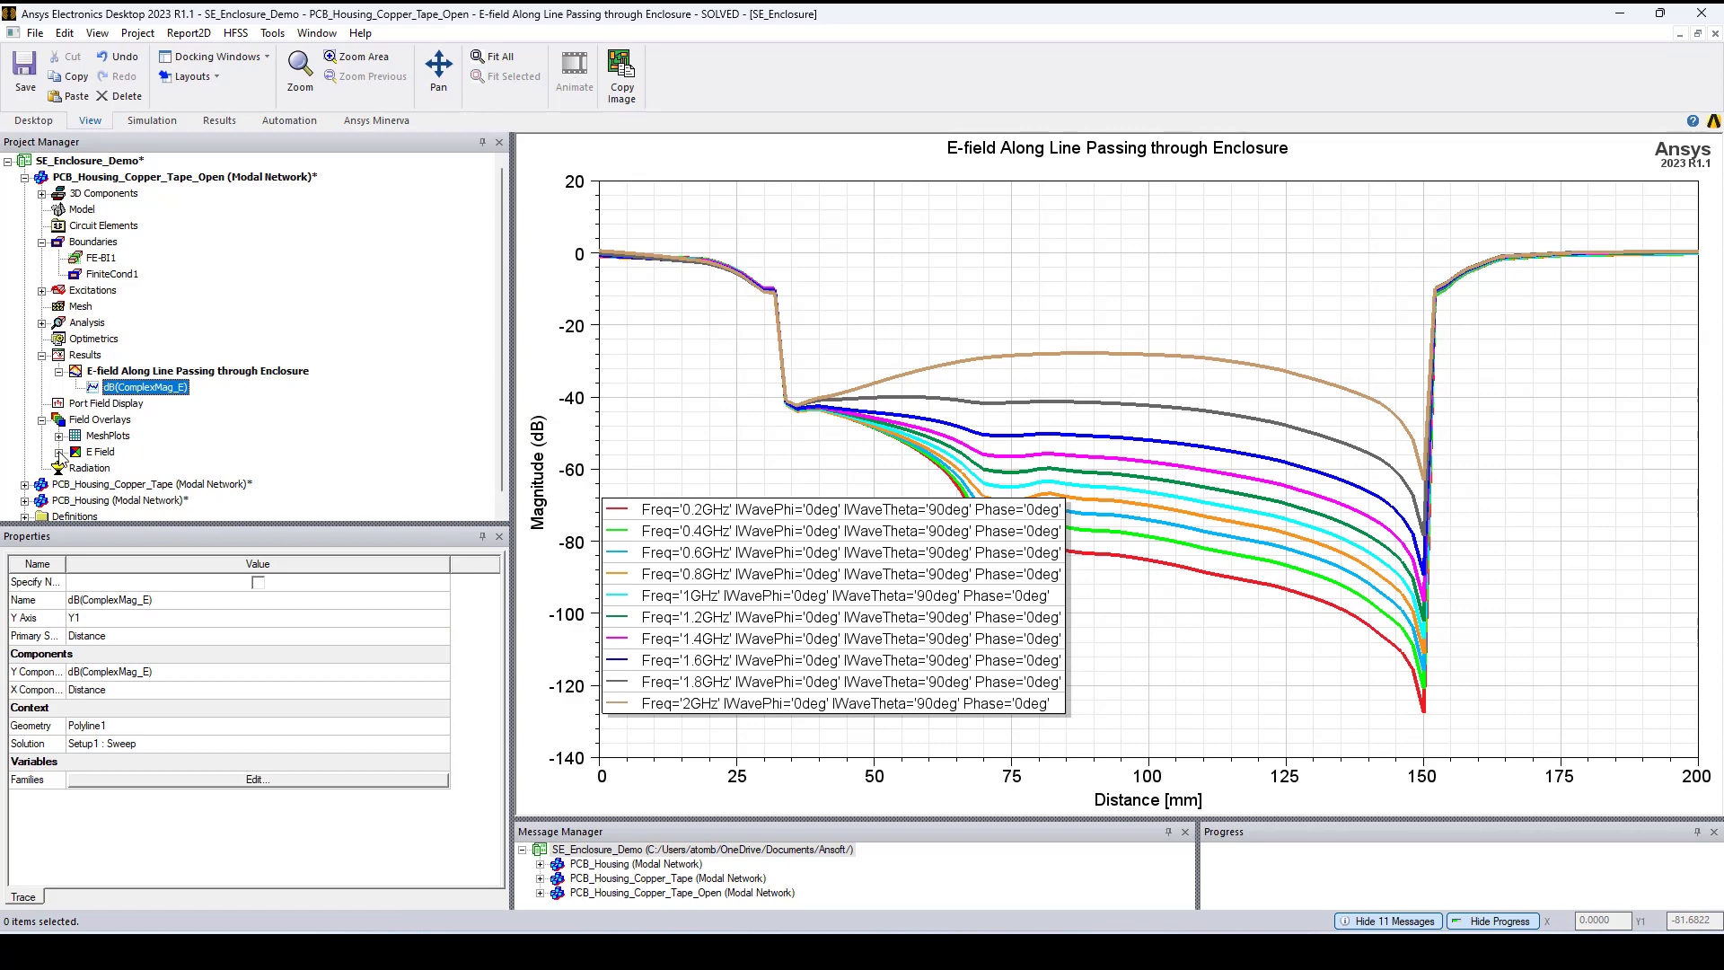
click(58, 451)
Step: Show ComplexMag_E1 in 3D, recentre the board, and animate it over the frequency sweep
click(171, 470)
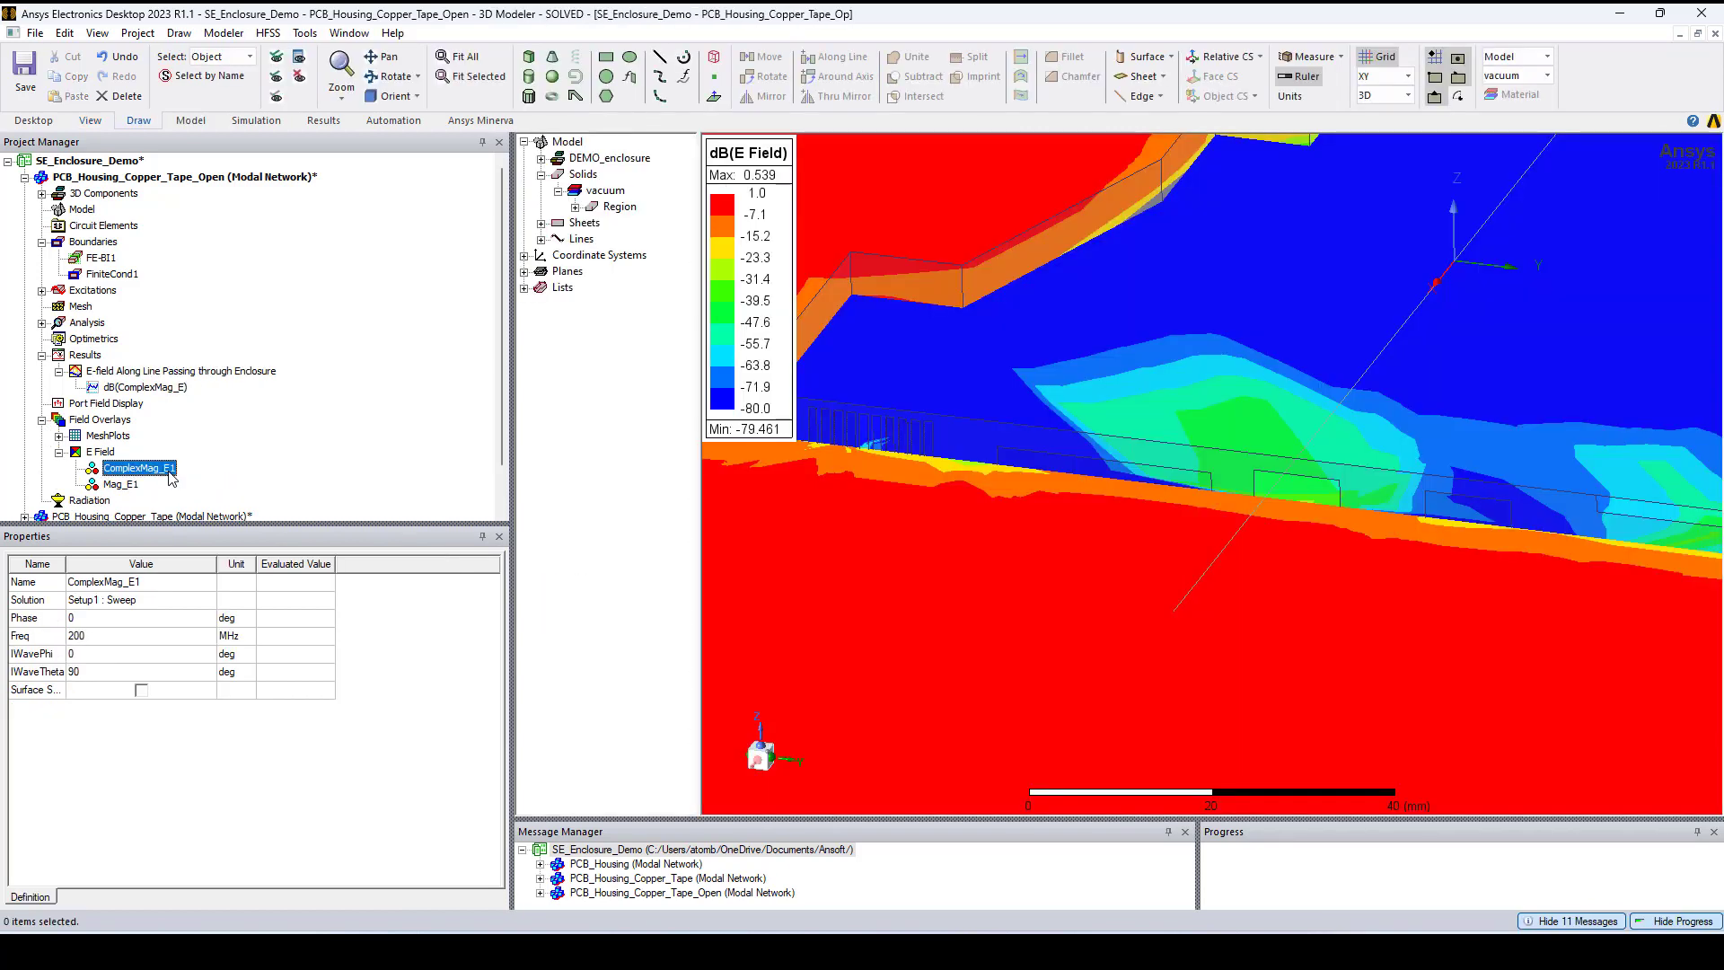
scroll(1496, 626, down, 3)
scroll(1485, 608, down, 3)
scroll(1446, 620, down, 3)
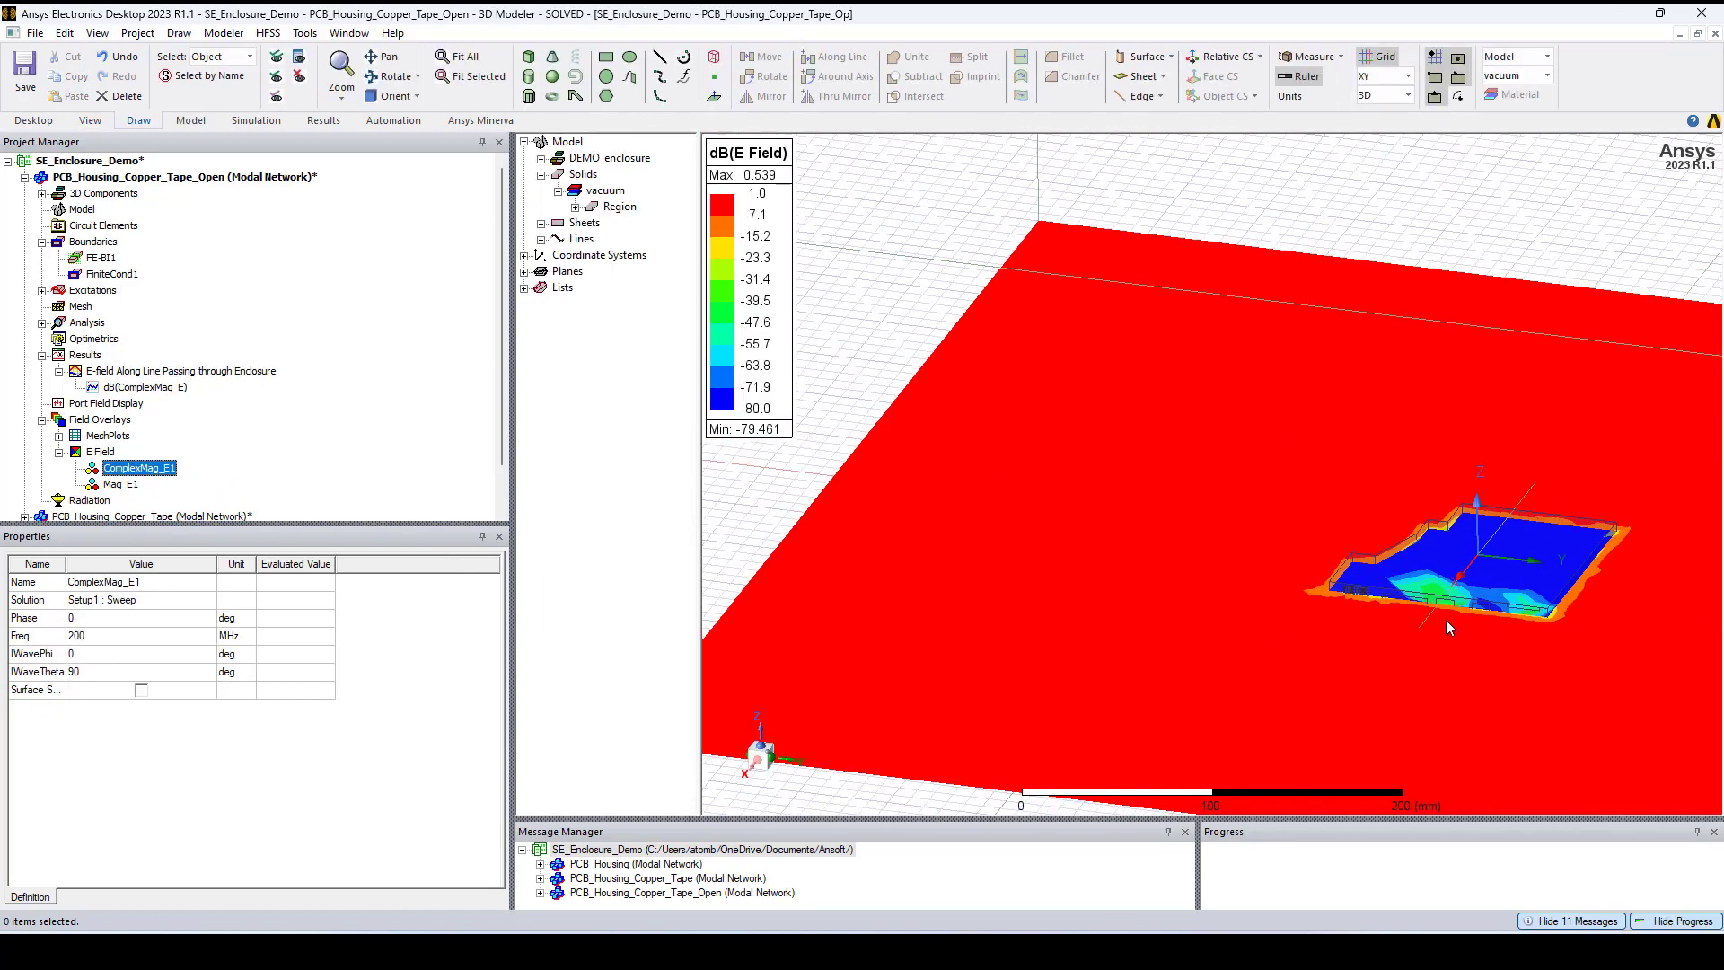
scroll(1431, 651, down, 3)
scroll(1430, 650, down, 3)
middle_drag(1431, 651, 1331, 598)
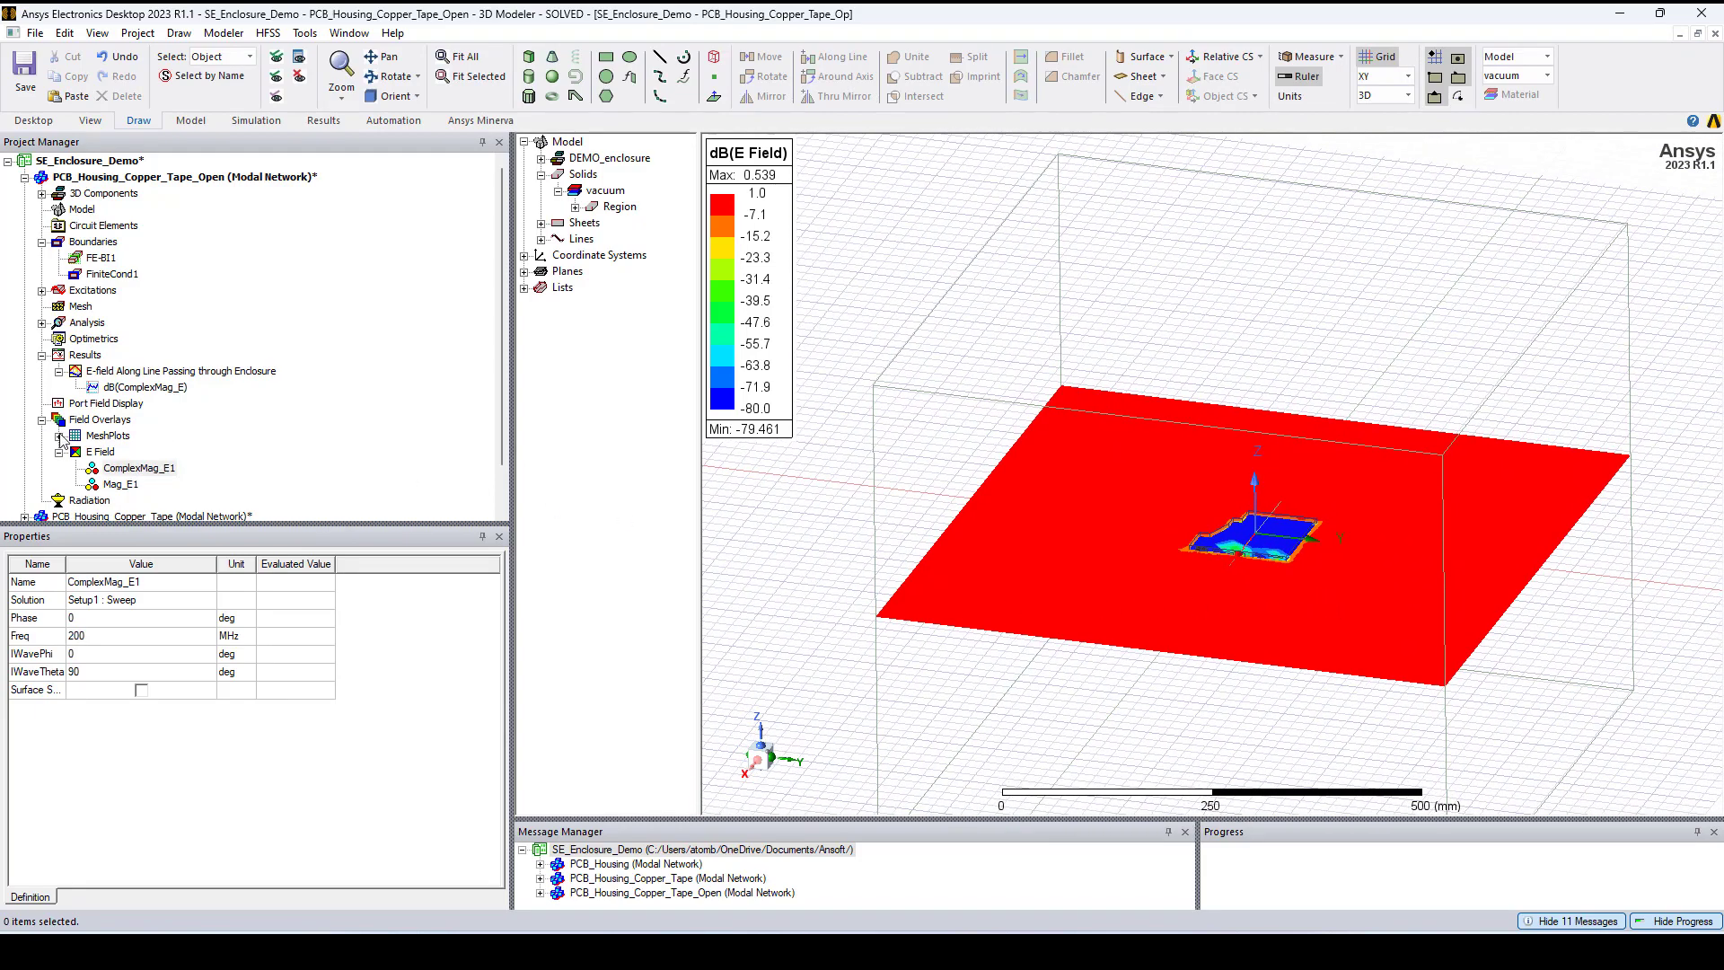
right_click(129, 468)
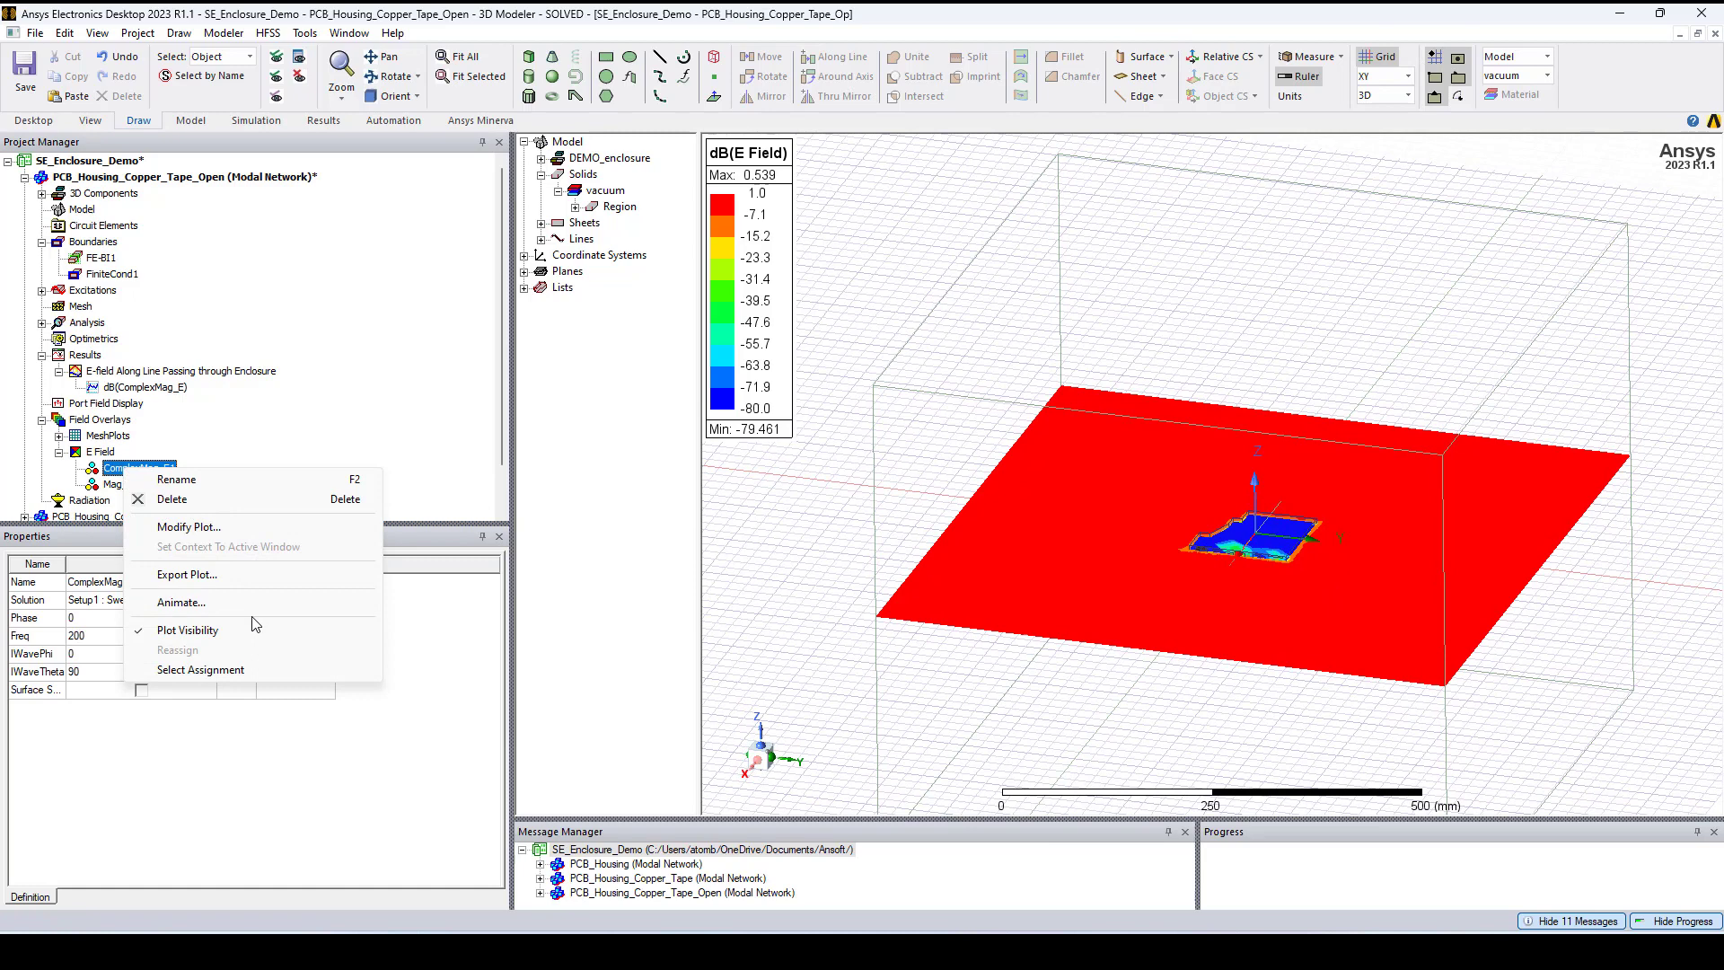
click(180, 602)
click(804, 530)
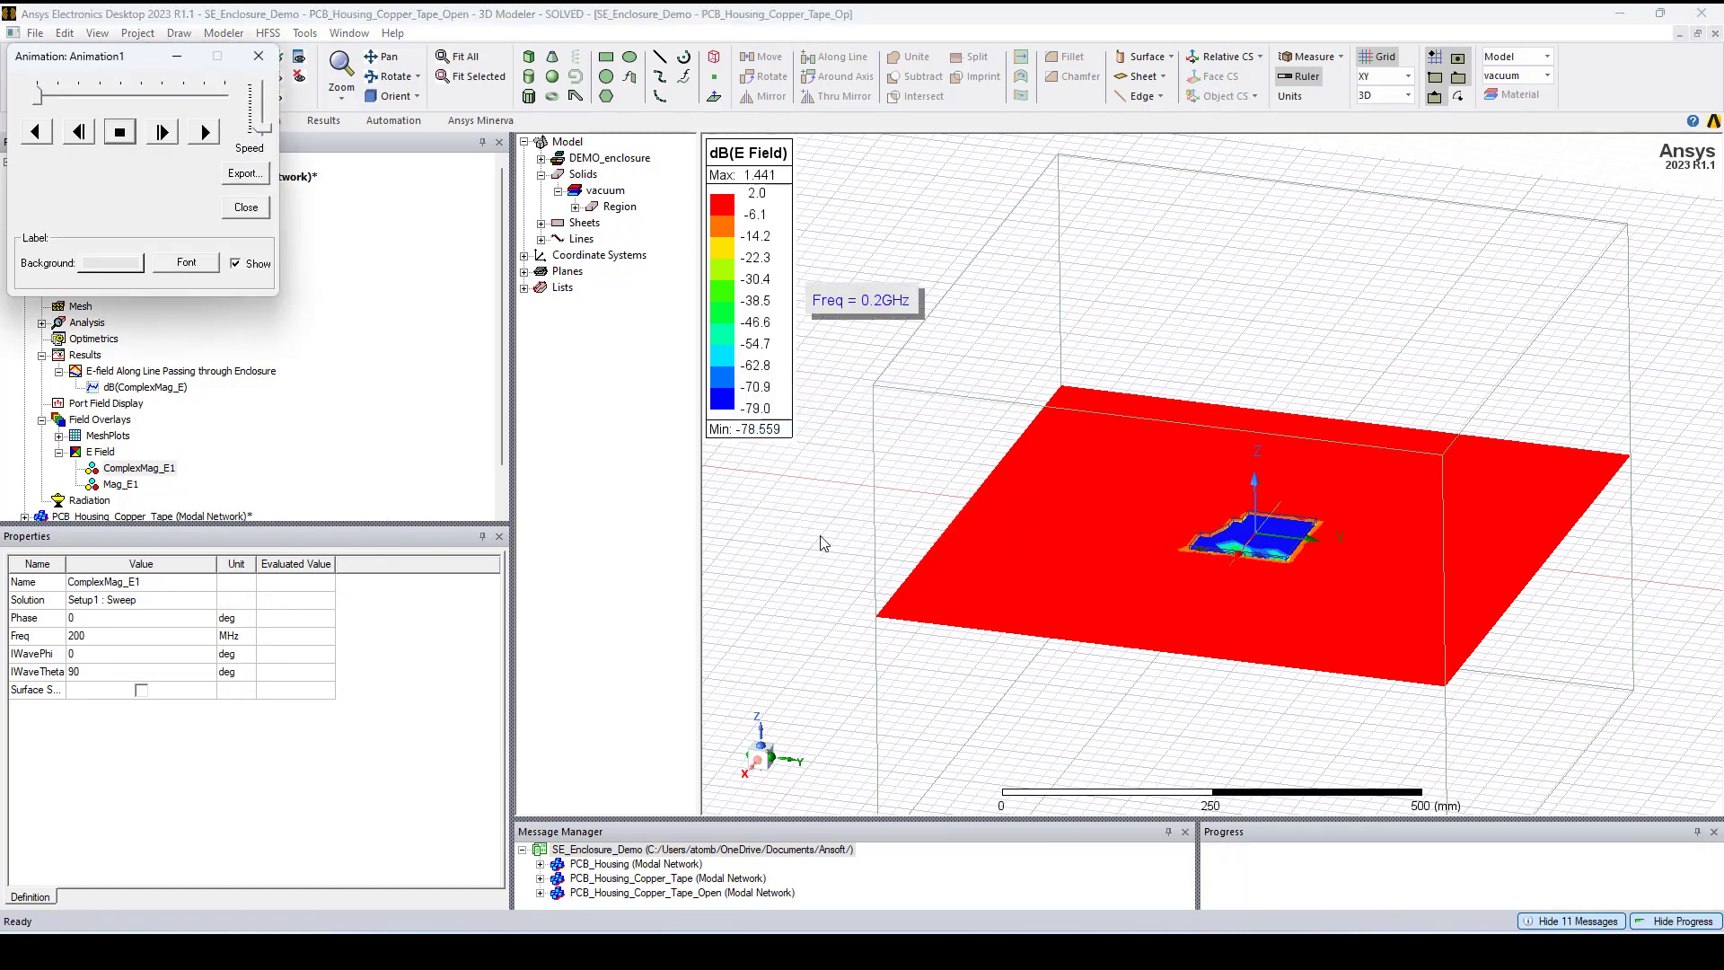
scroll(1306, 682, up, 1)
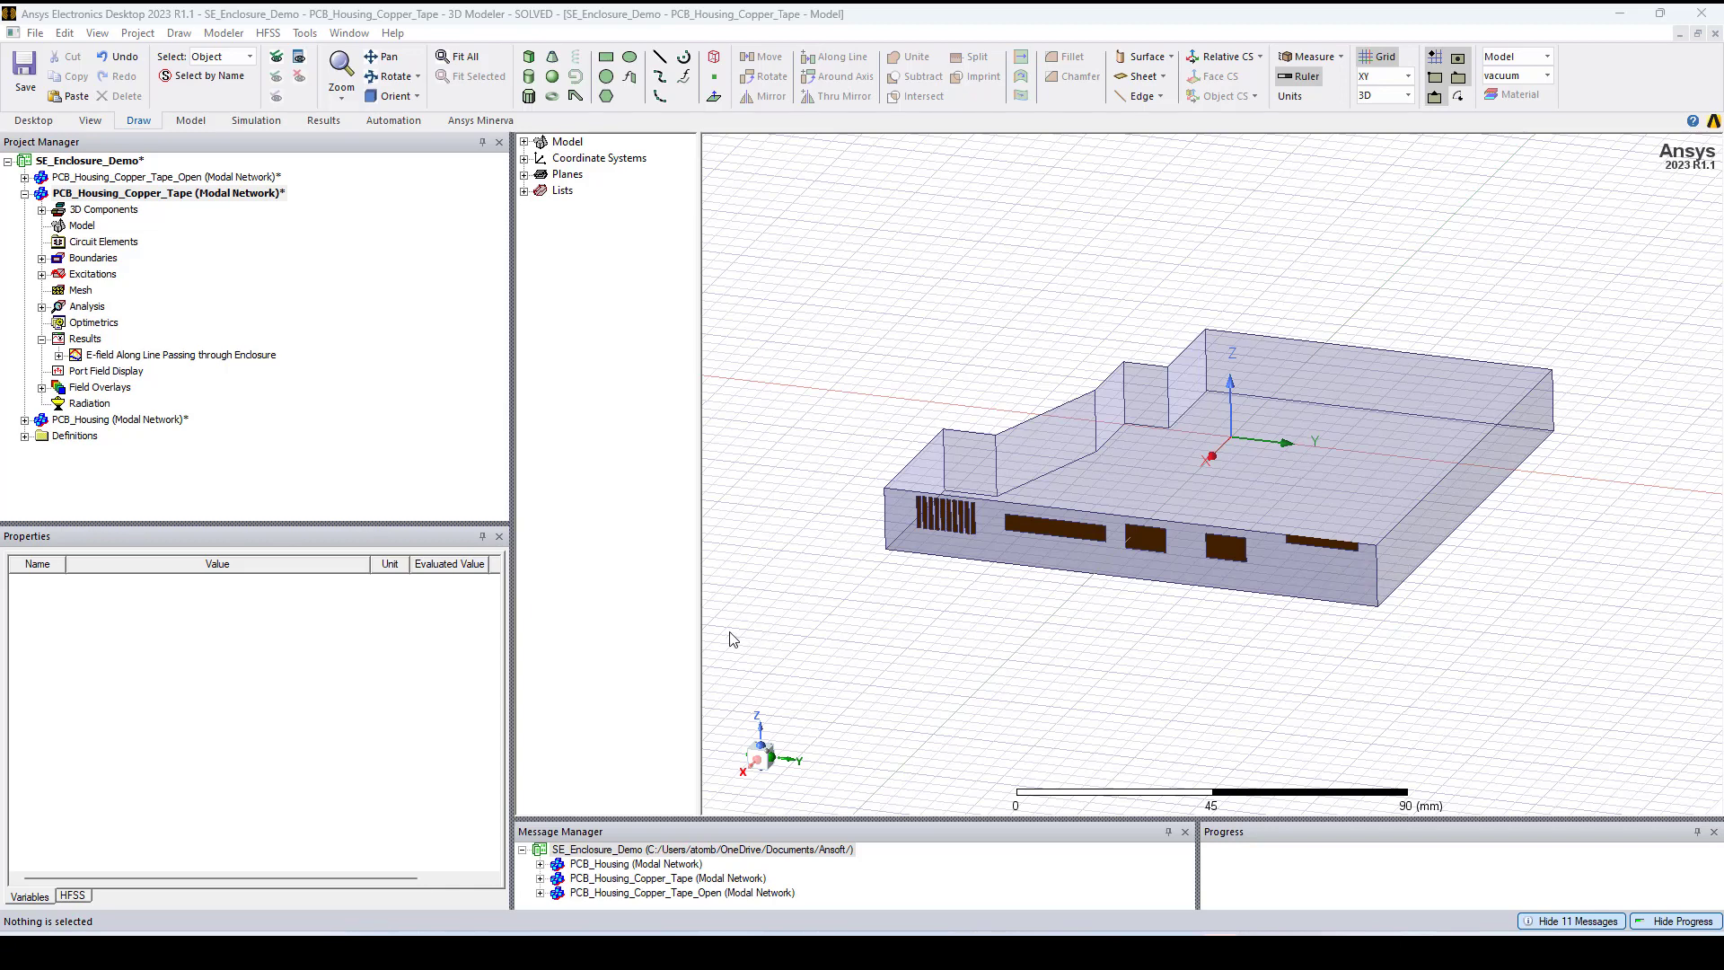
Step: Open the 'E-field Along Line Passing through Enclosure' report and expand Field Overlays > E Field
double_click(243, 357)
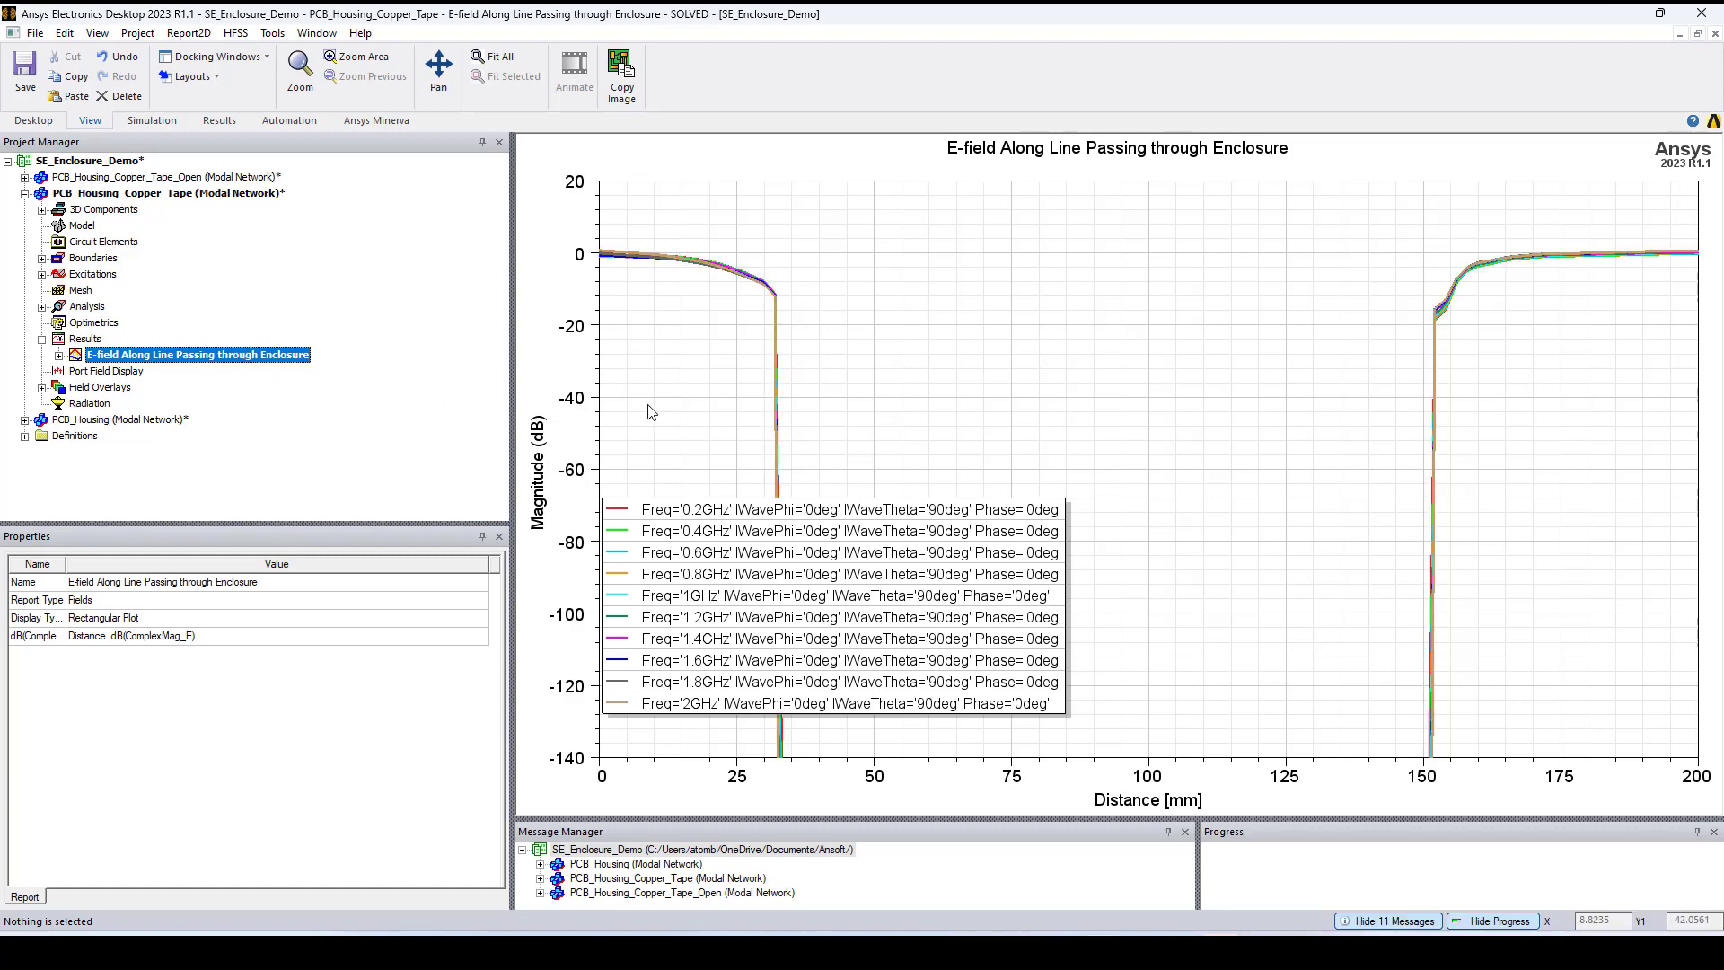
click(42, 387)
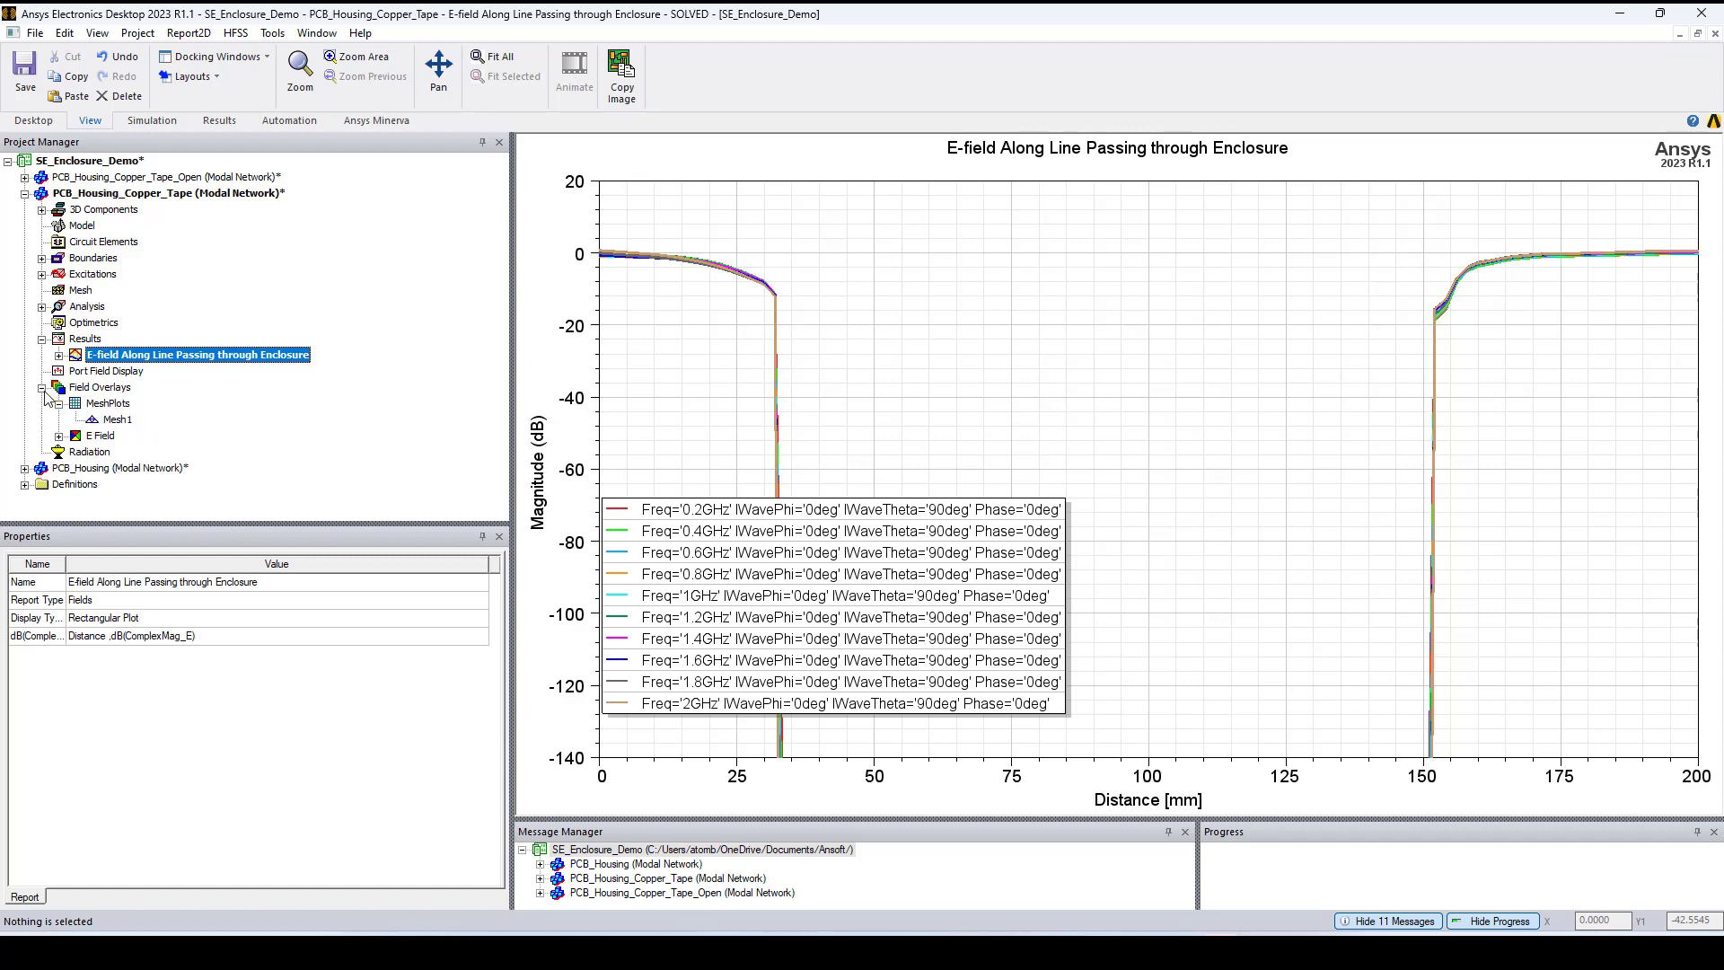
click(58, 435)
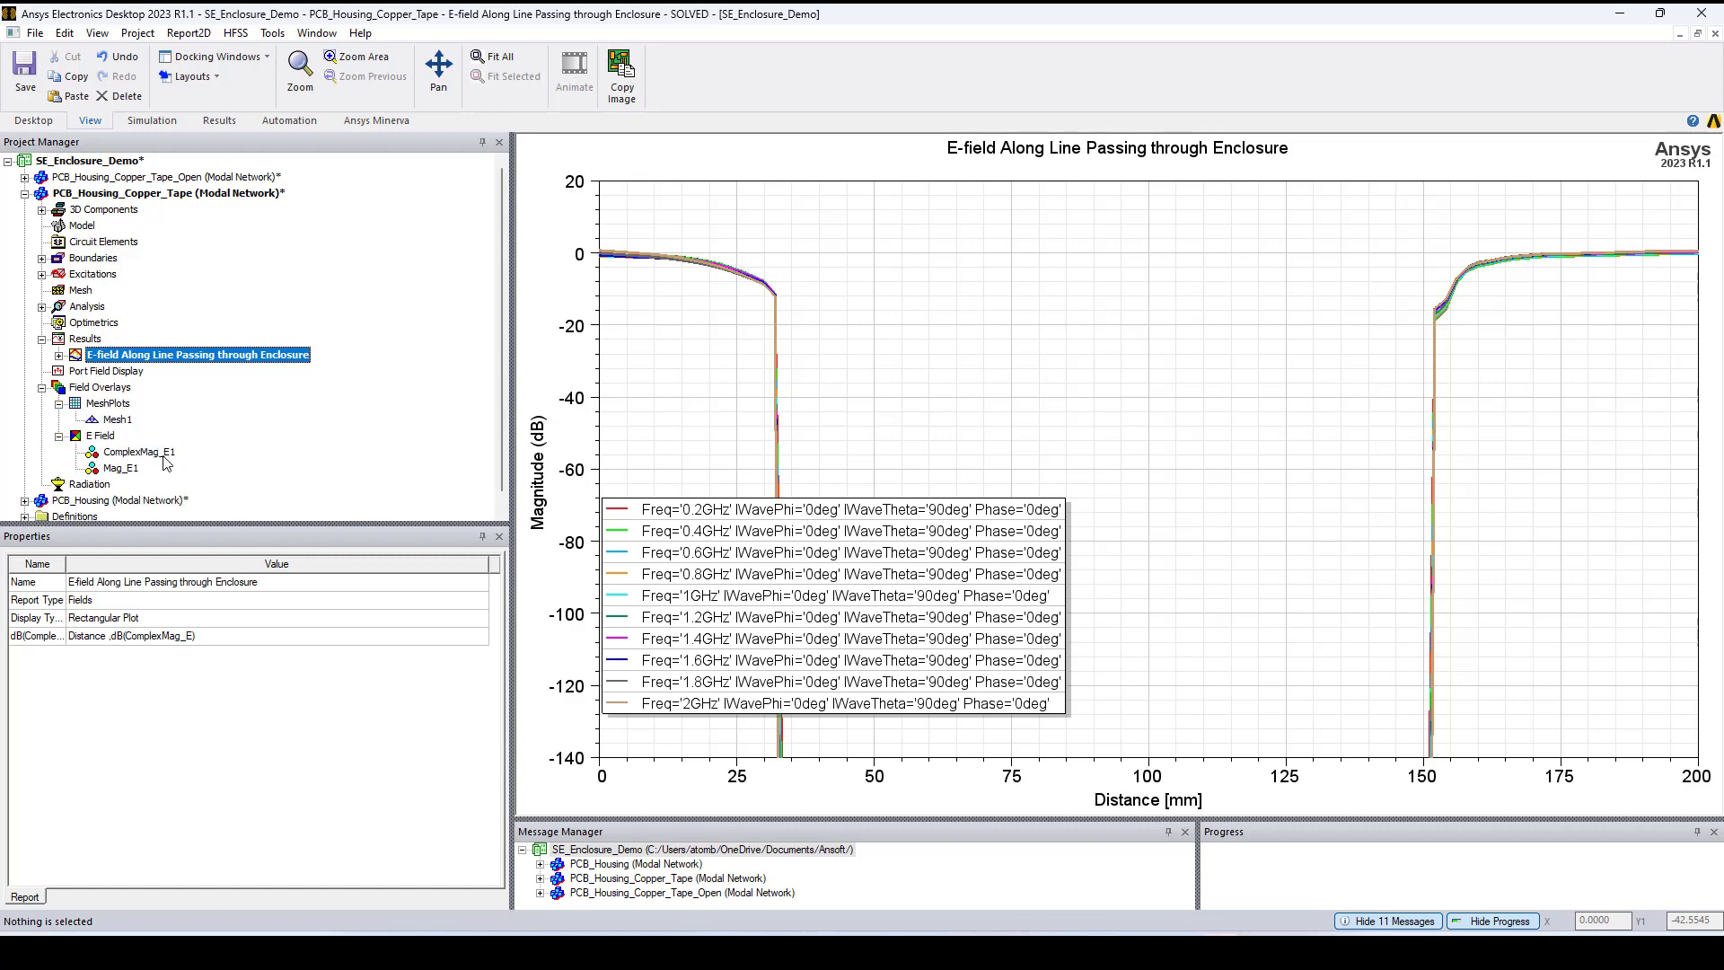
Step: Display ComplexMag_E1 in 3D and orbit to a more overhead view of the board
click(139, 451)
alt+drag(1114, 683, 1214, 737)
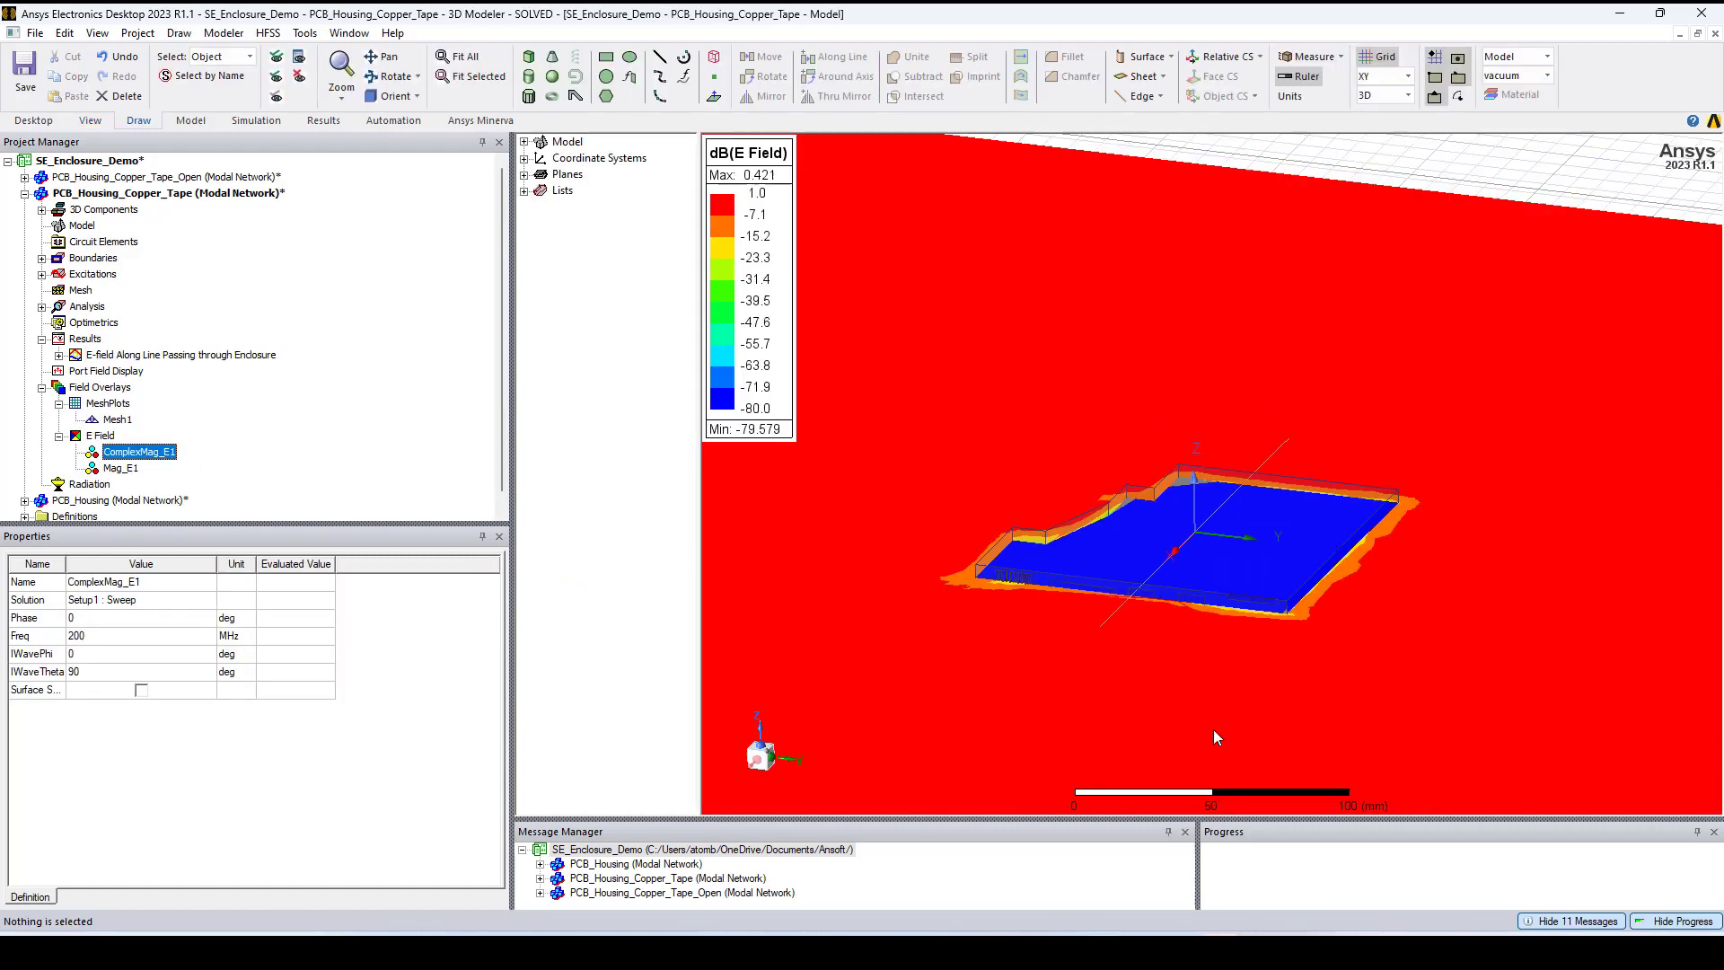
scroll(1212, 701, down, 5)
alt+drag(1211, 674, 1206, 552)
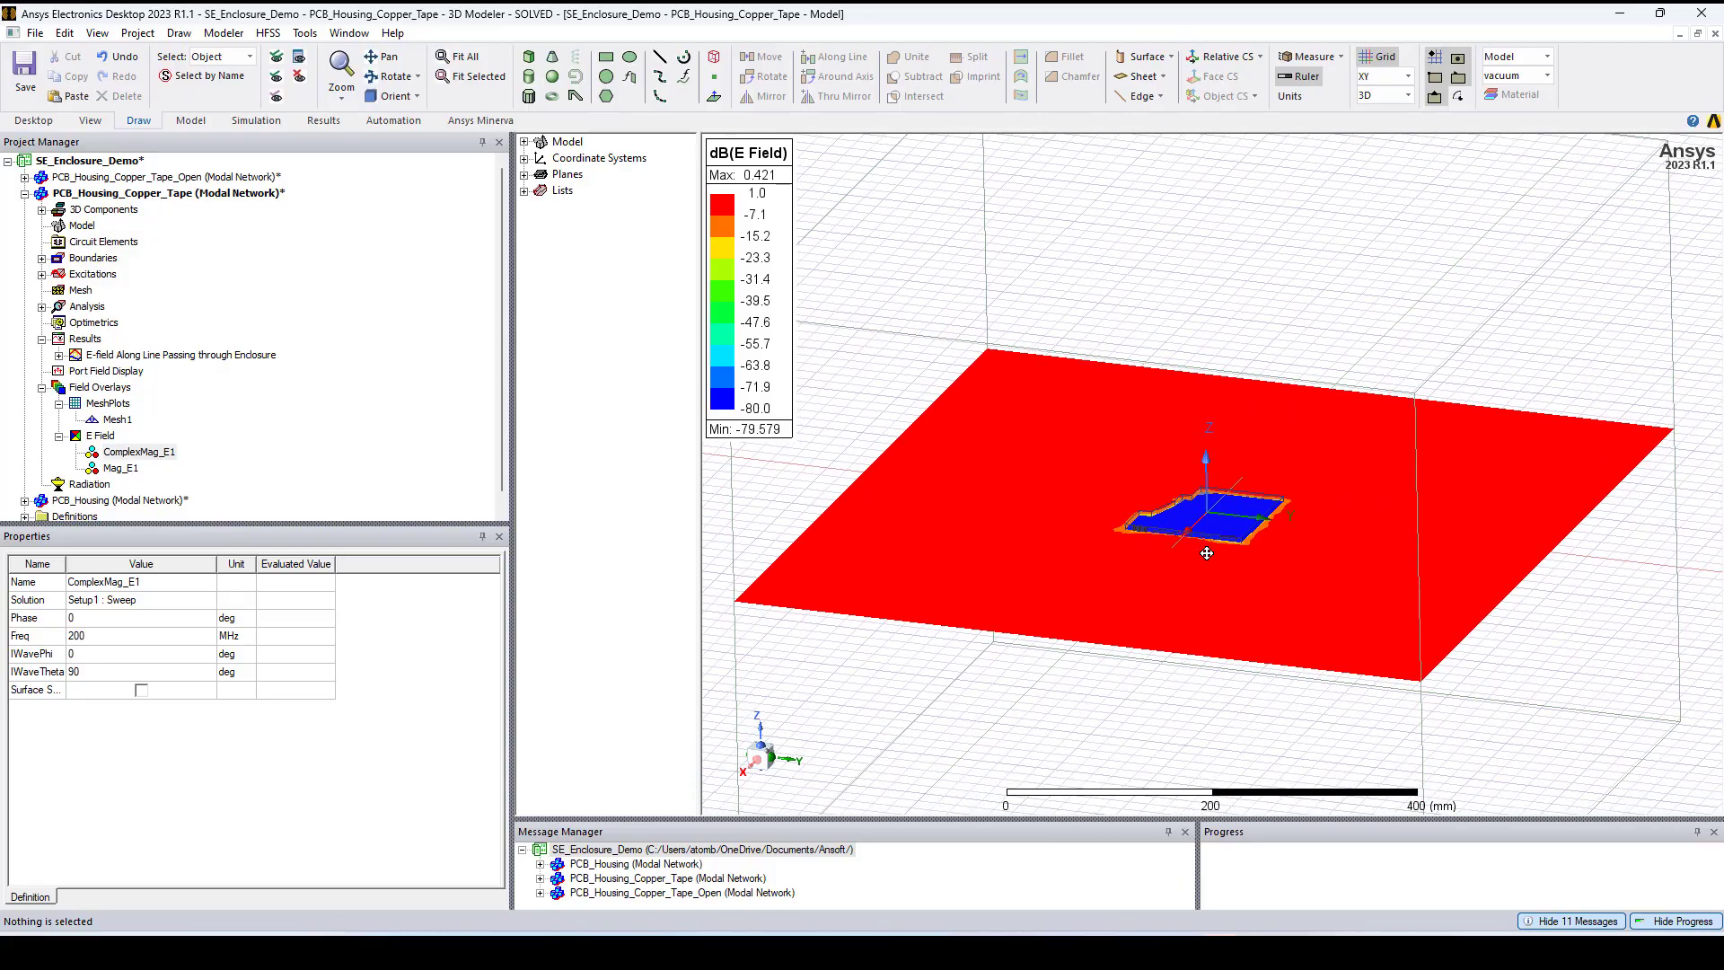